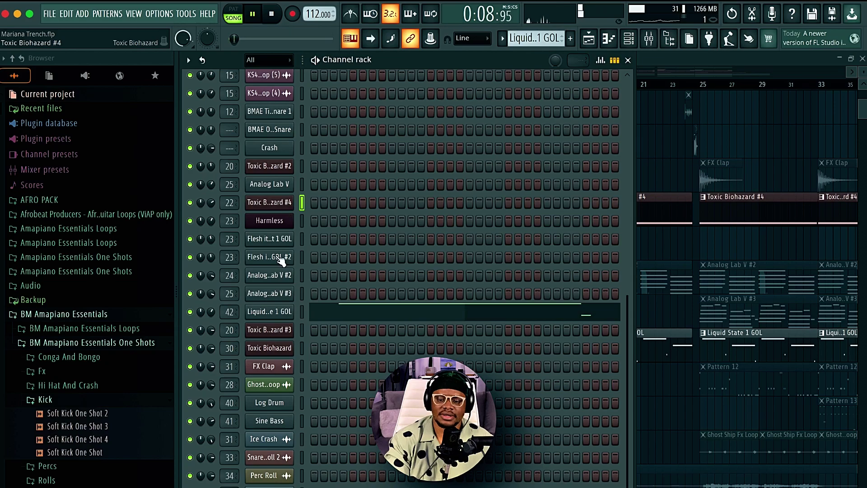
Step: Open the Liquid State 1 GOL instrument, reposition its window to show its settings, and return to the playlist
left_click(280, 313)
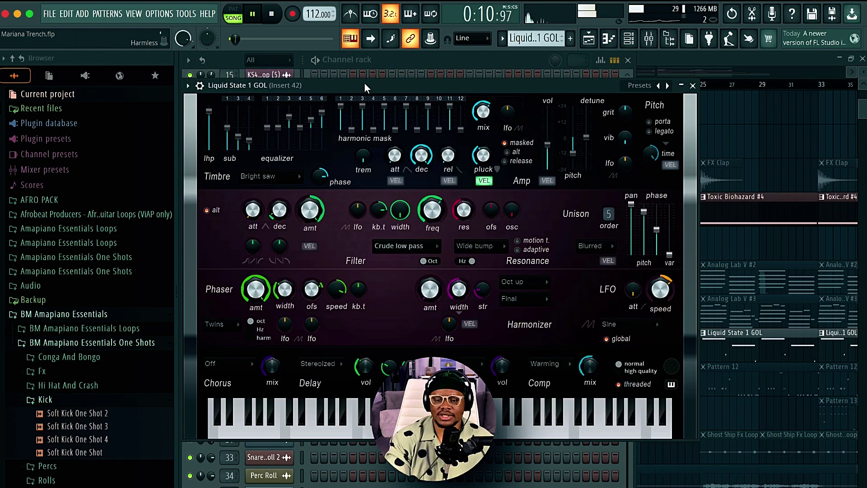
left_click_drag(364, 86, 377, 128)
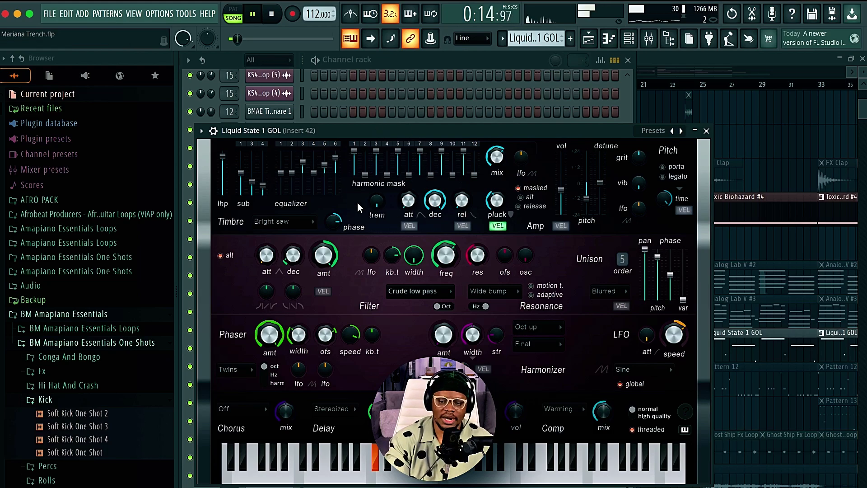
key("F5")
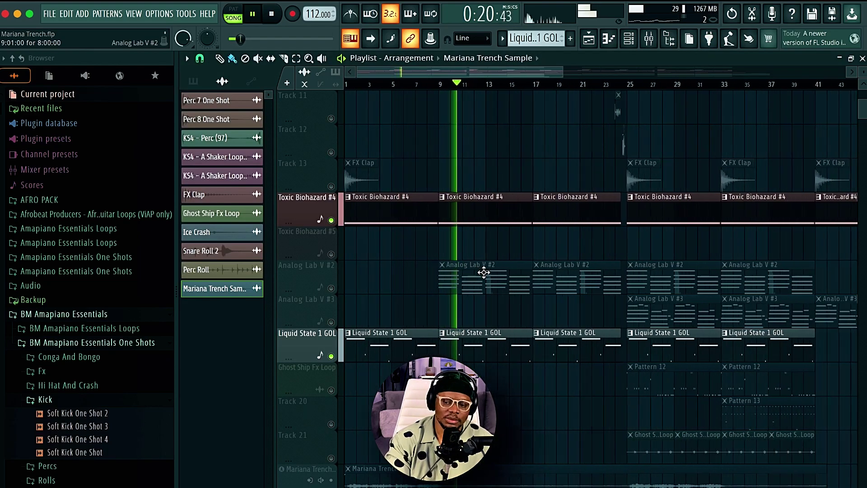
Step: Play the intro with bars 1 to 9 selected and unmute the FX Clap track and both KS4 shaker loop tracks
double_click(380, 201)
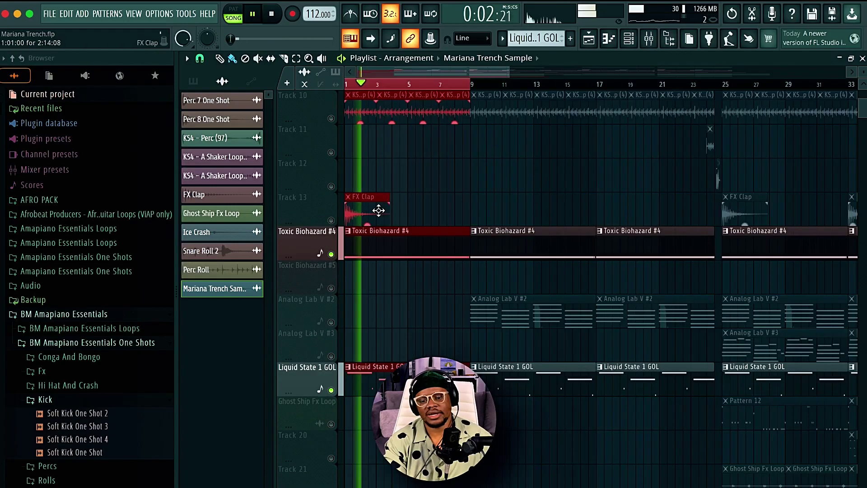
key("space")
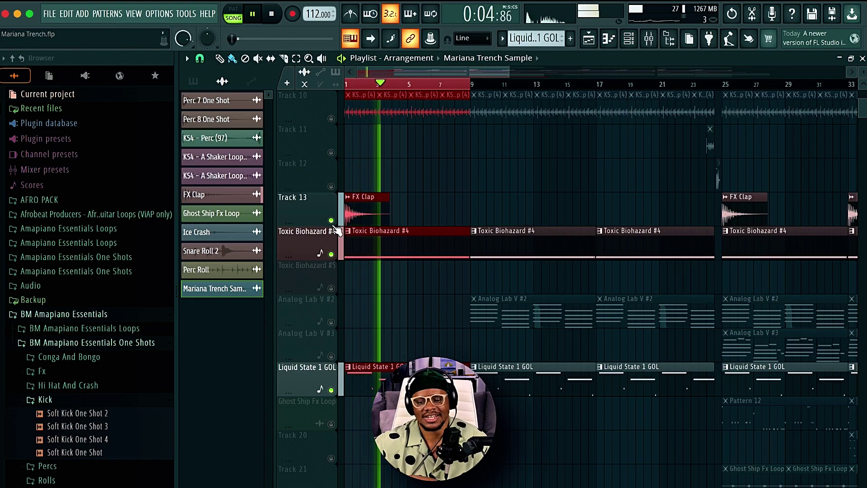
scroll(464, 218, "up", 5)
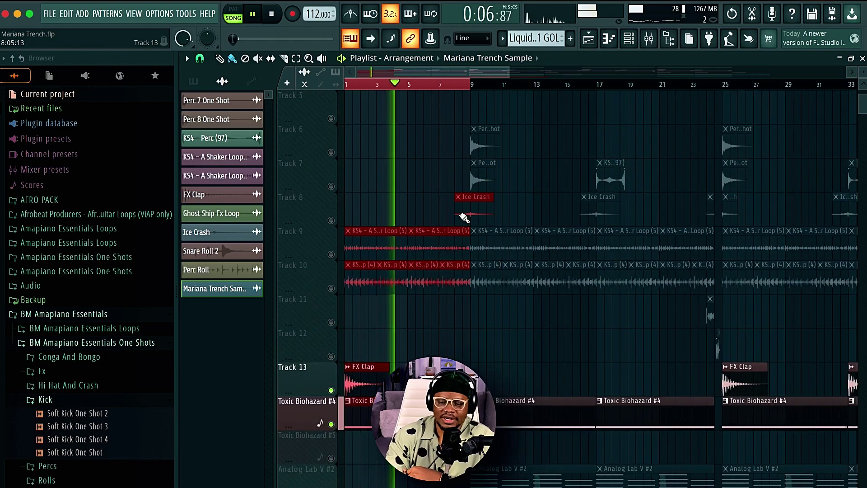
left_click(336, 290)
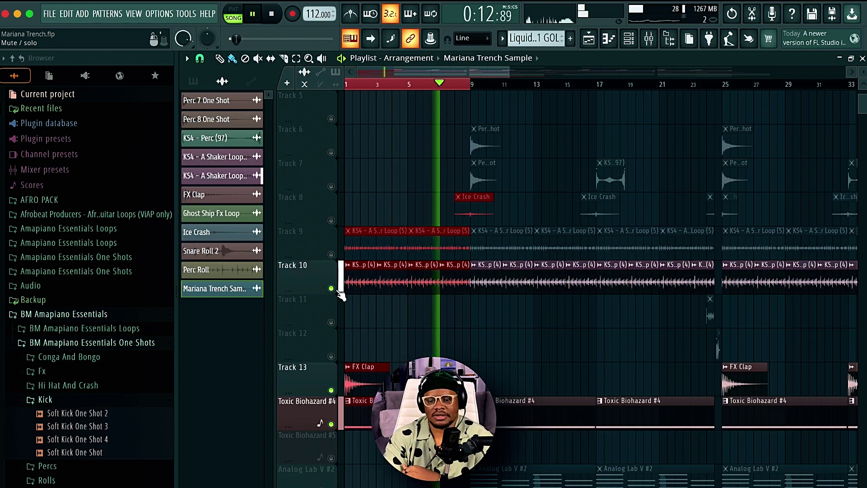
left_click(340, 254)
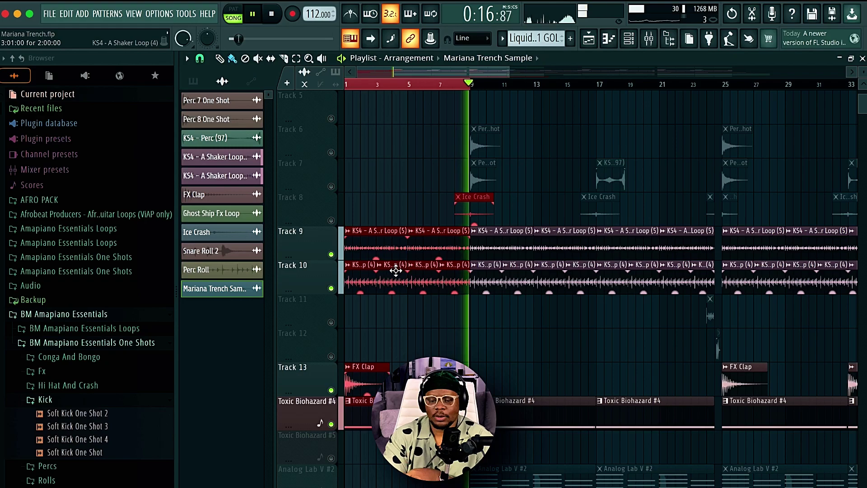
Step: Solo the KS4 - A Shaker Loop (5) track in the mixer
key("F9")
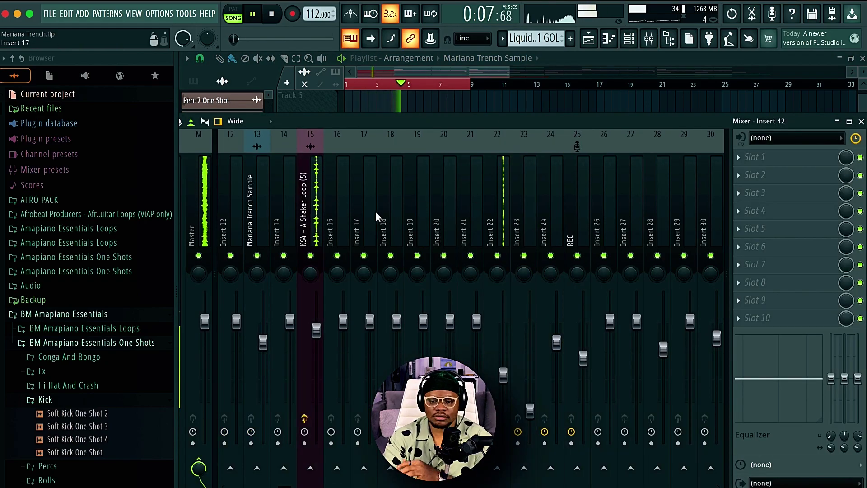
scroll(375, 213, "up", 4)
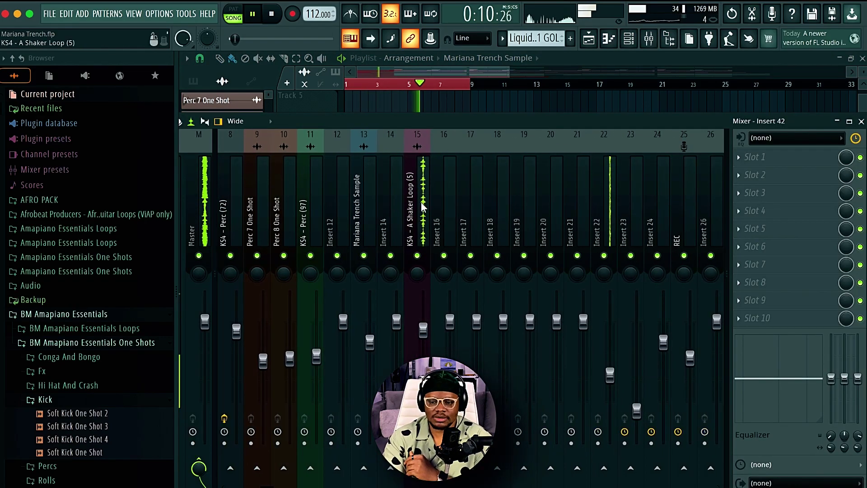
left_click(423, 206)
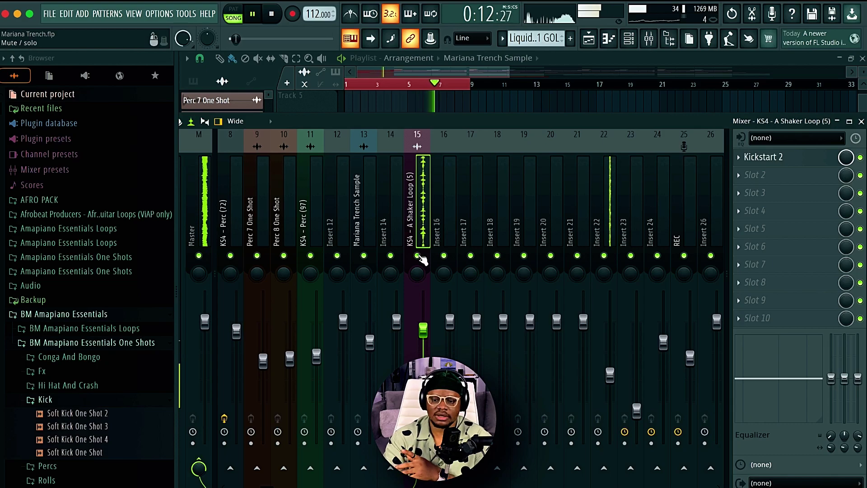
right_click(418, 256)
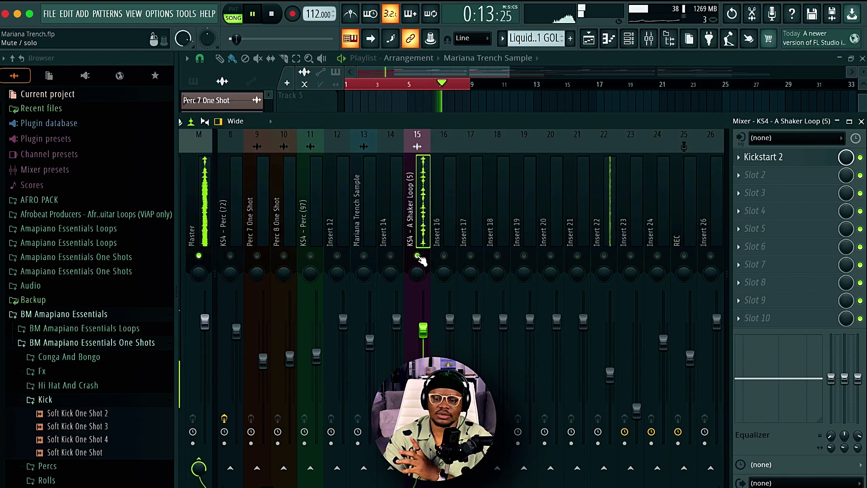
Step: Examine the Kickstart 2 effect on the shaker loop's mixer track, close it and unsolo the track
left_click(769, 159)
left_click_drag(203, 25, 433, 140)
left_click(609, 135)
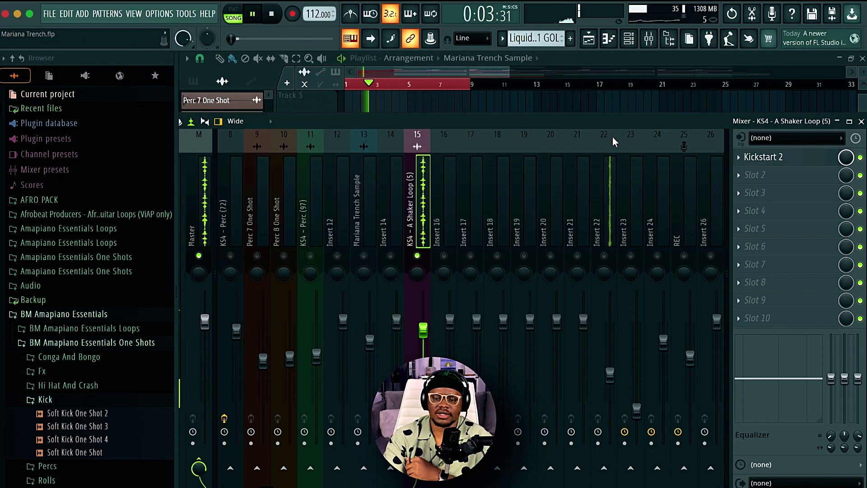
right_click(423, 259)
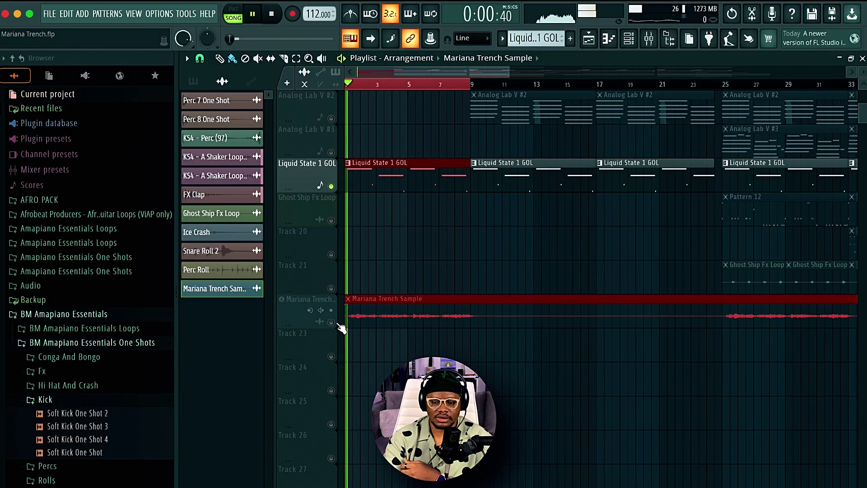
Step: Unmute the Mariana Trench Sample track and listen to the intro with it
left_click(334, 323)
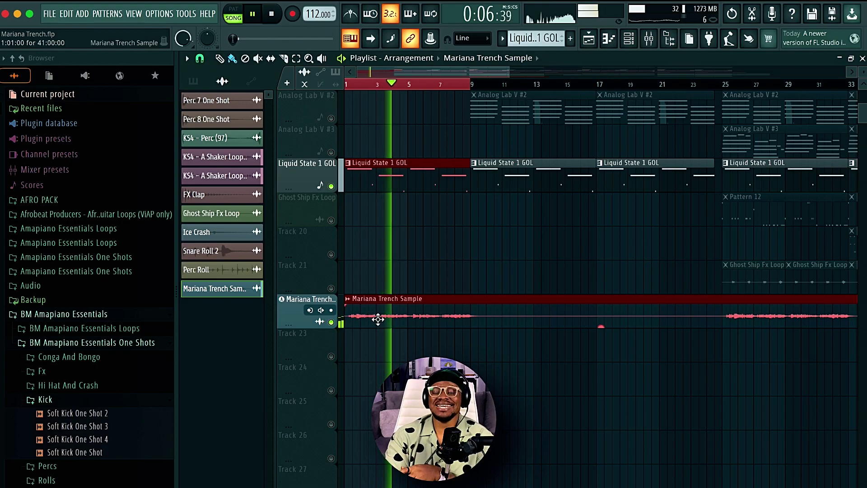
scroll(398, 357, "up", 3)
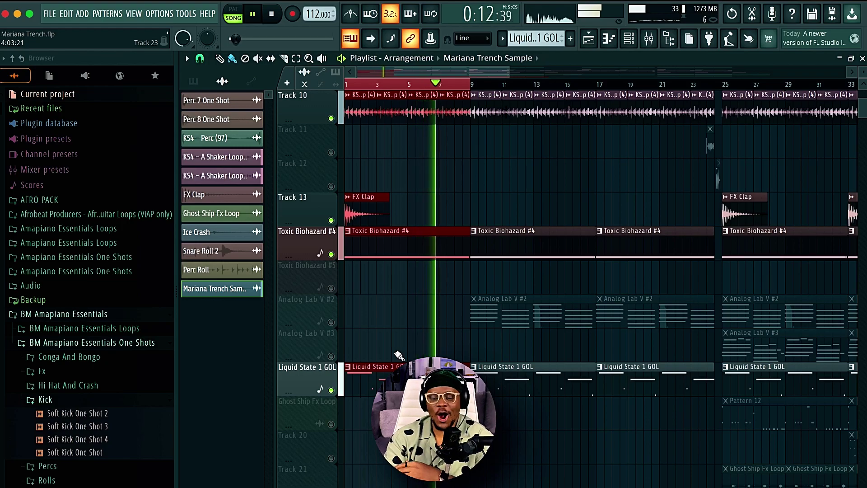
key("space")
scroll(422, 311, "down", 3)
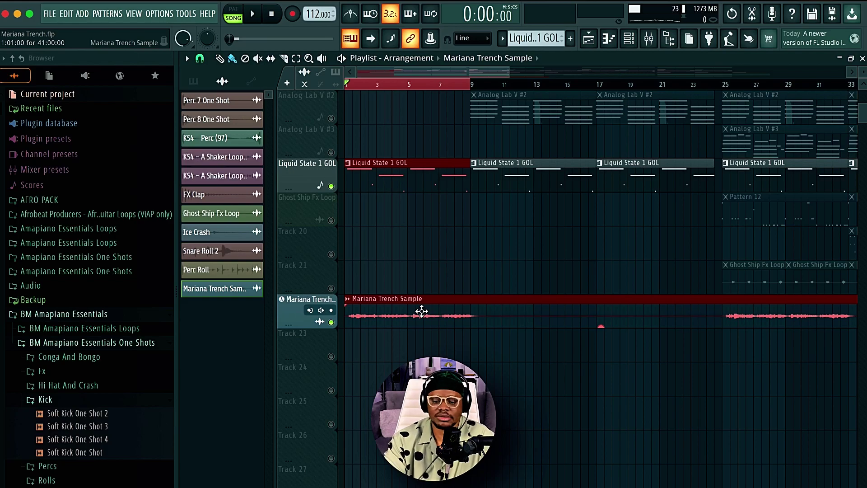
Step: Unmute the Ice Crash clips on Track 8 and play the intro through to the crash before bar 9
scroll(465, 324, "up", 6)
scroll(465, 323, "down", 2)
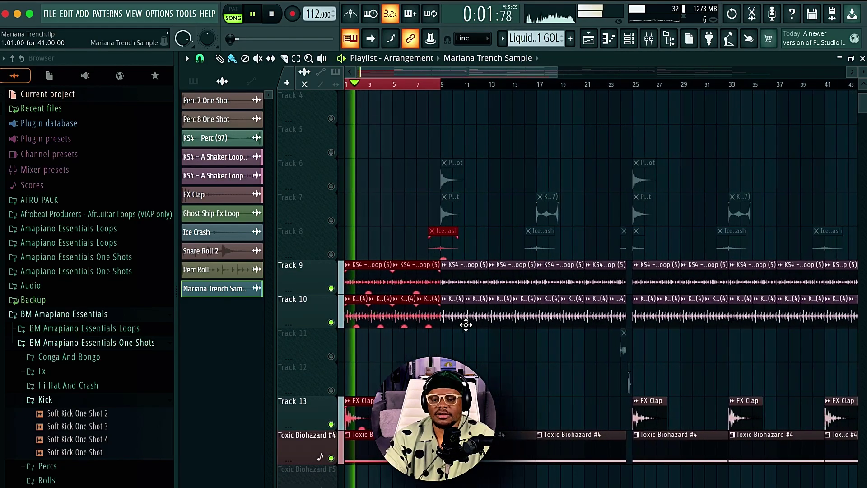
left_click(331, 254)
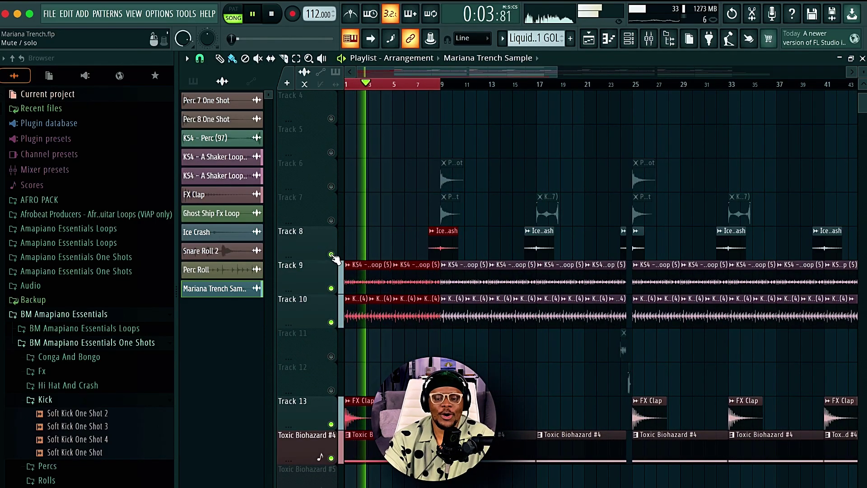
scroll(375, 186, "up", 2)
scroll(430, 190, "up", 2)
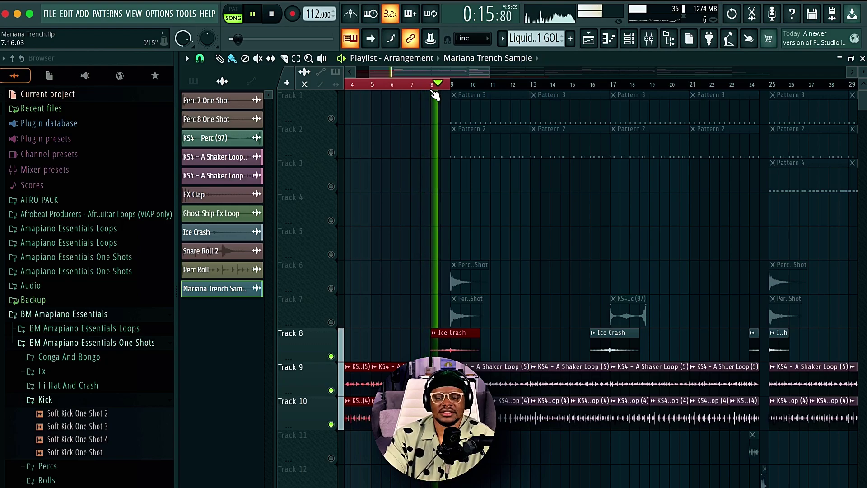
key("space")
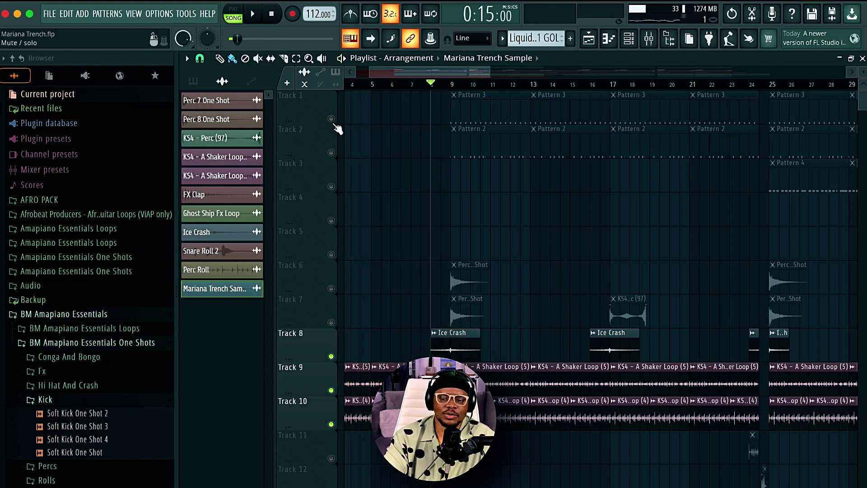
Step: Solo Track 1 in the playlist and show its Pattern 3 kick pattern in the channel rack
left_click(331, 118)
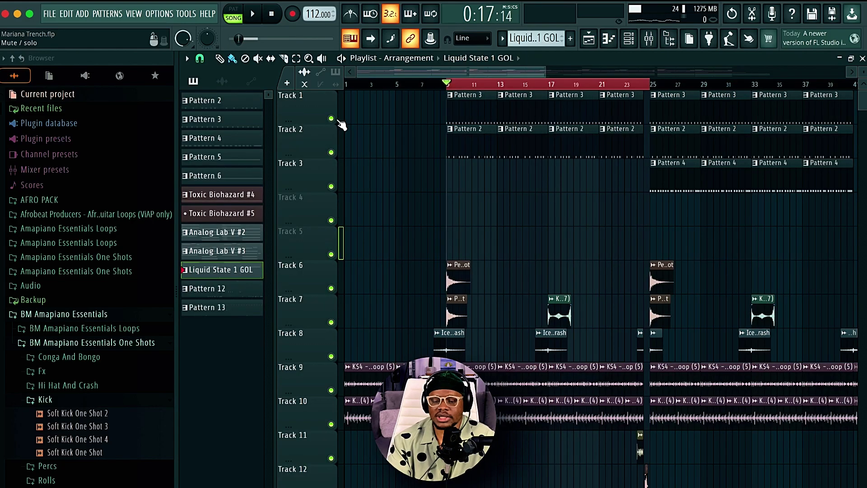
right_click(332, 119)
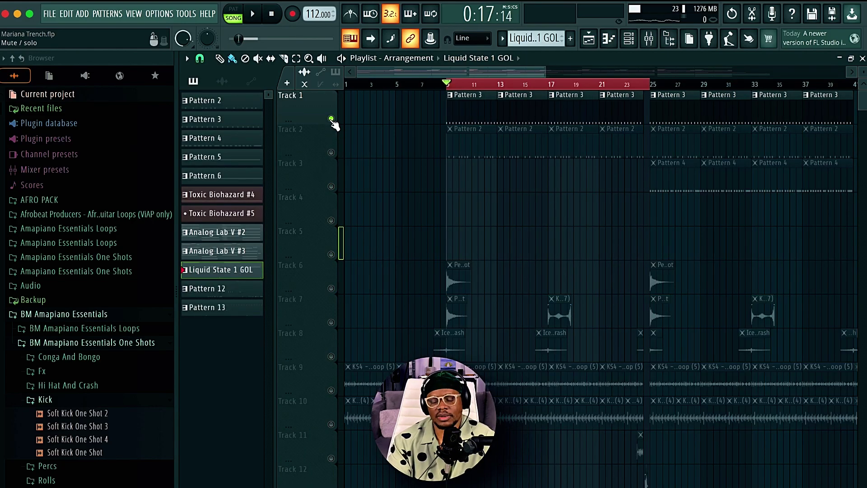
double_click(452, 109)
left_click(634, 42)
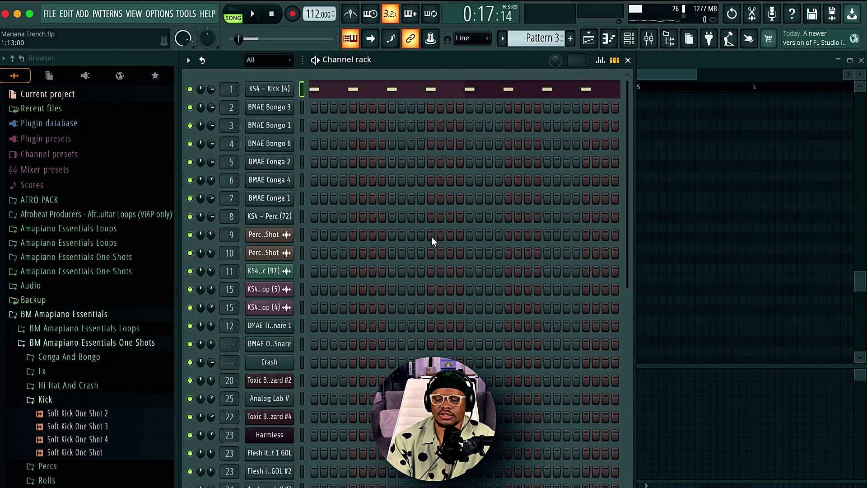
left_click(861, 61)
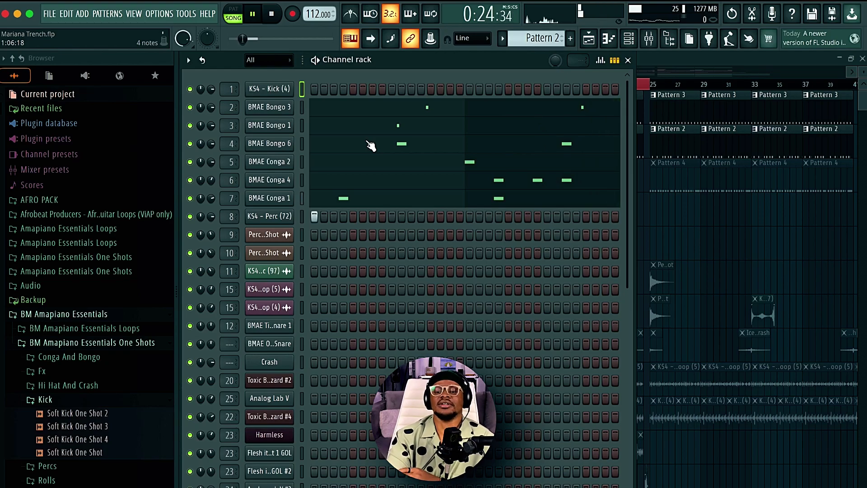
Step: Solo the KS4 - Perc (72) track in the mixer to hear it alone, and unsolo it
key("F9")
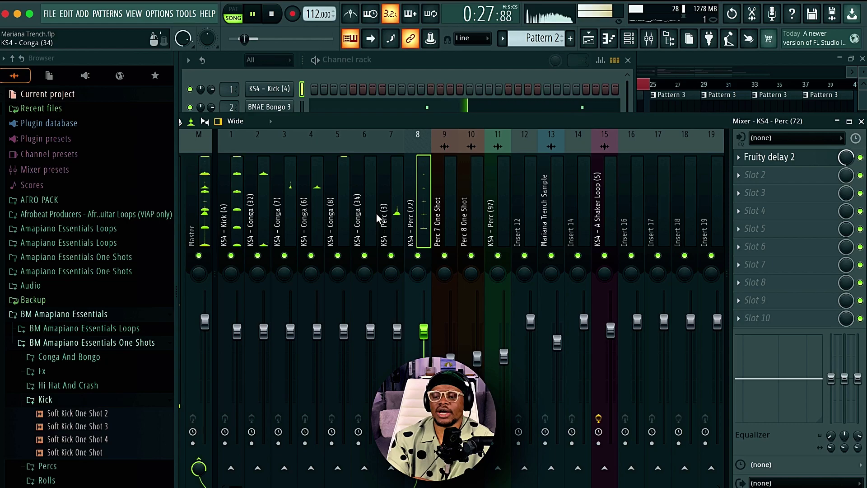
right_click(419, 256)
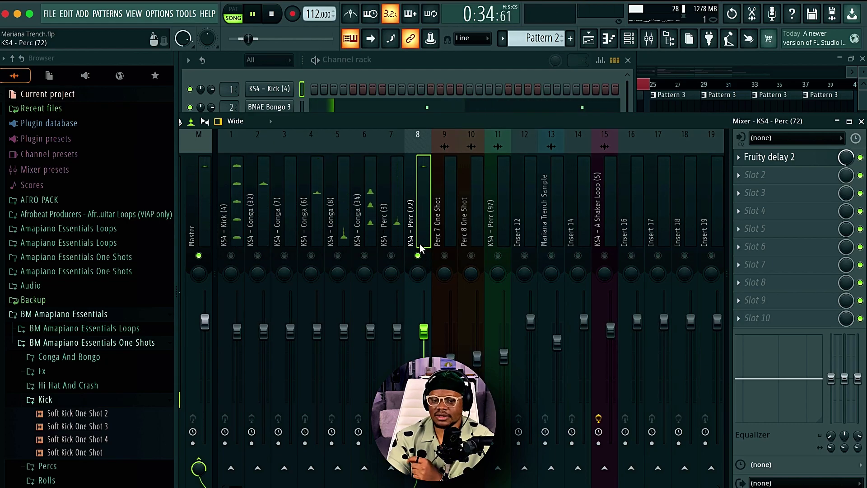
right_click(418, 255)
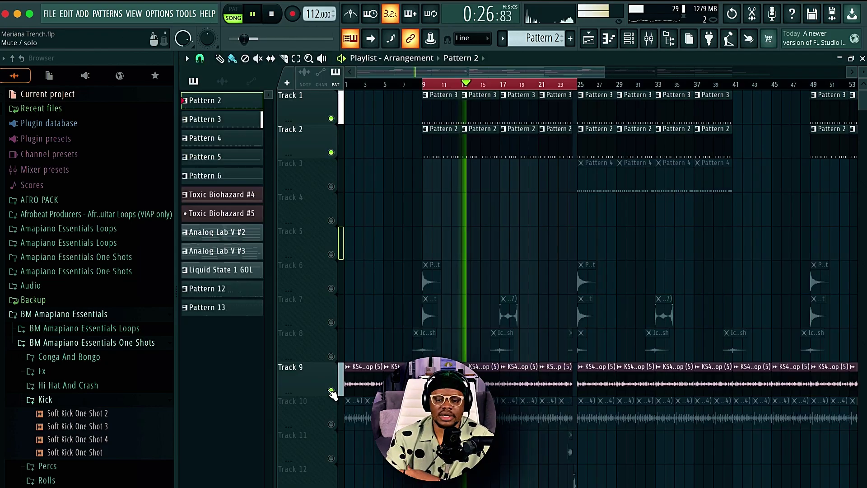
Step: Unmute the percussion, crash and shaker clips on Tracks 6 to 10, plus Toxic Biohazard #4, Liquid State 1 GOL and Mariana Trench Sample
left_click(331, 424)
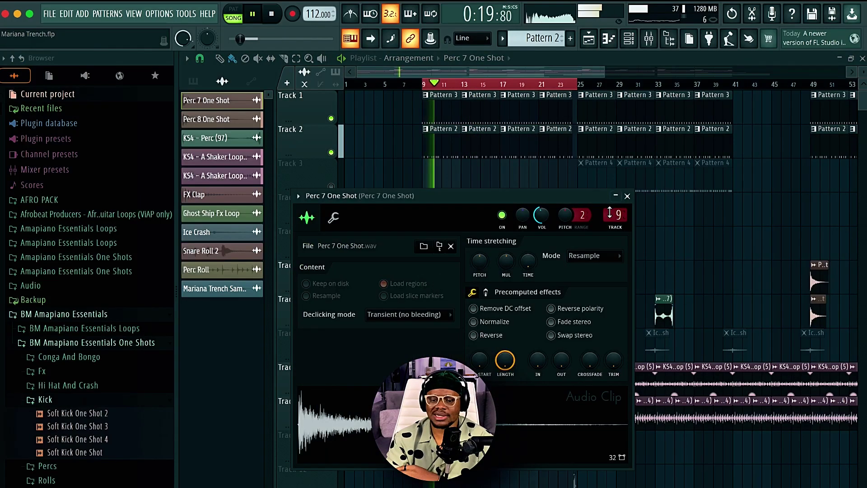
left_click(628, 196)
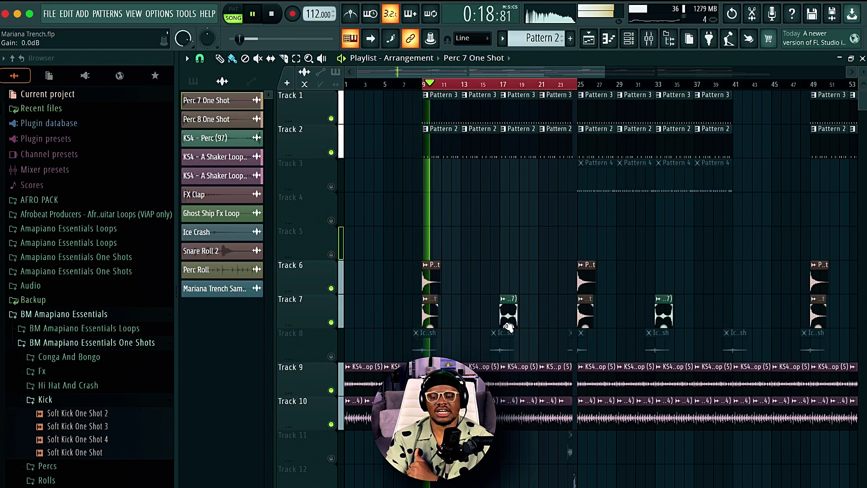
left_click(331, 356)
scroll(489, 380, "down", 1)
scroll(488, 380, "down", 5)
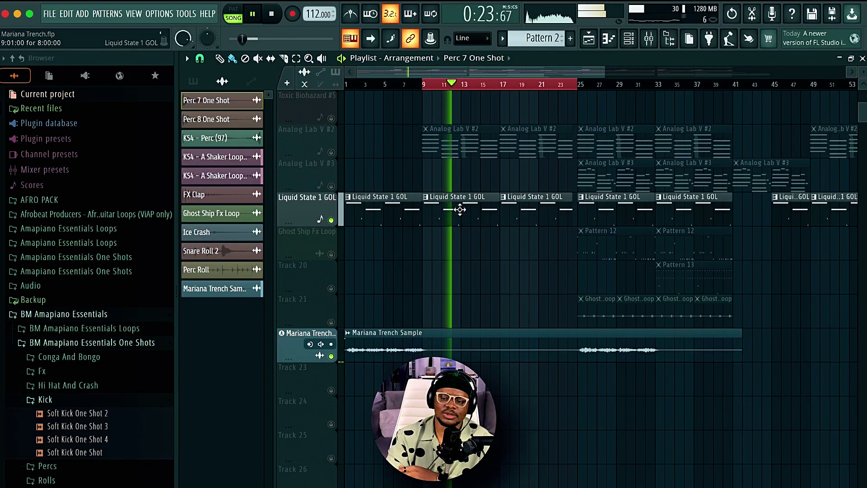
Step: Stop playback and open the Analog Lab V #2 instrument from its clip at bar 9
scroll(459, 207, "up", 4)
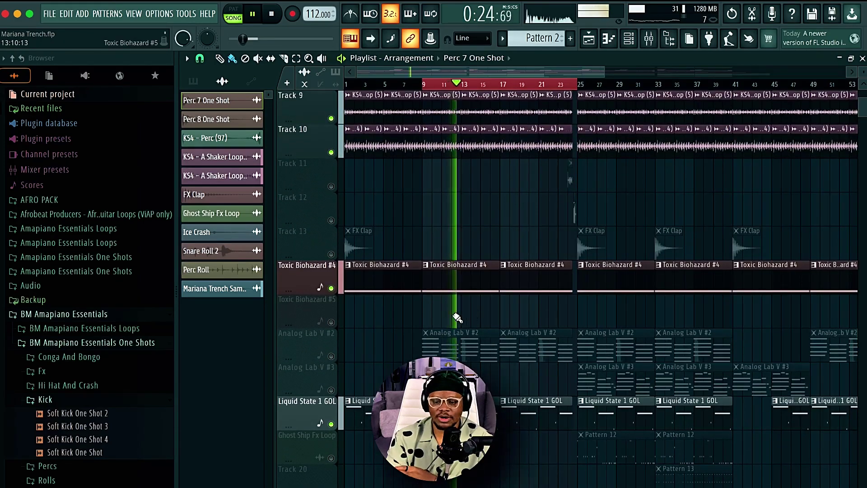
scroll(471, 314, "down", 7)
scroll(483, 168, "up", 2)
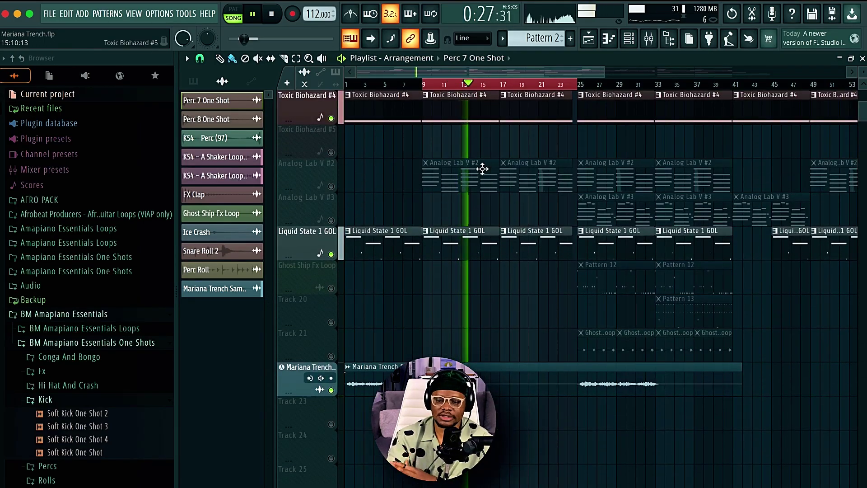
key("space")
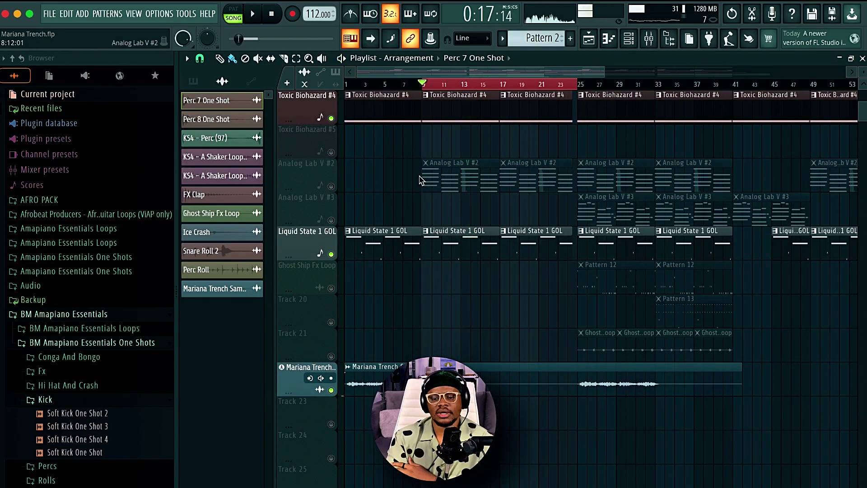
double_click(455, 182)
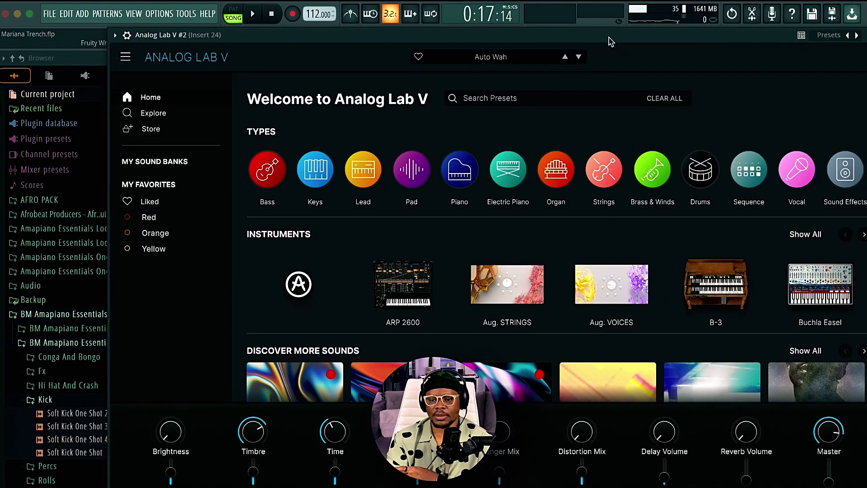
Step: Bring the Analog Lab V #2 instrument fully into view, close it, and play the song with its piano roll chords shown
left_click(537, 28)
left_click_drag(537, 27, 478, 19)
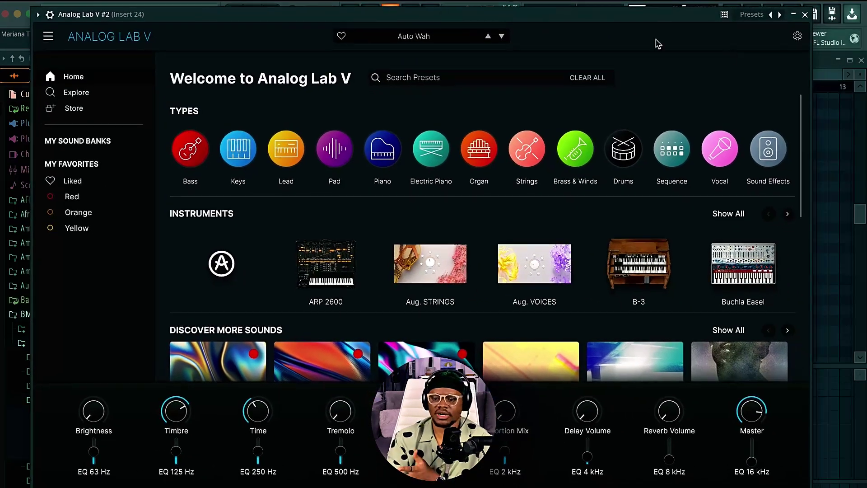
left_click(806, 15)
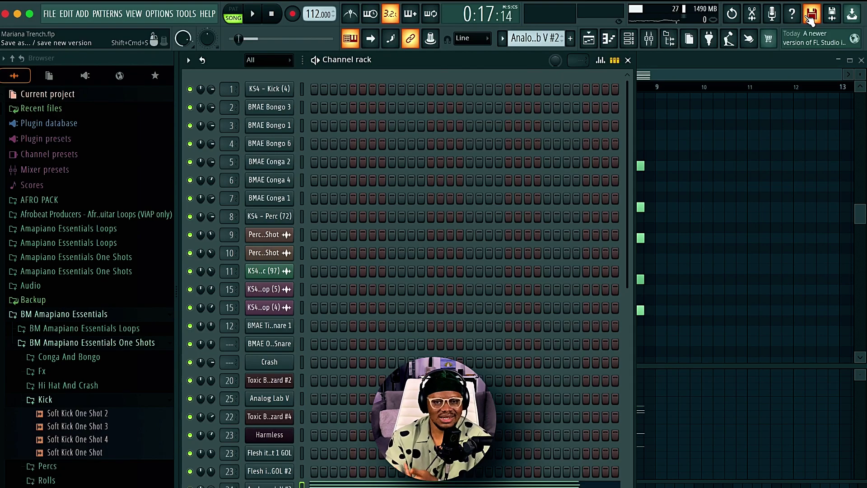
key("F7")
key("space")
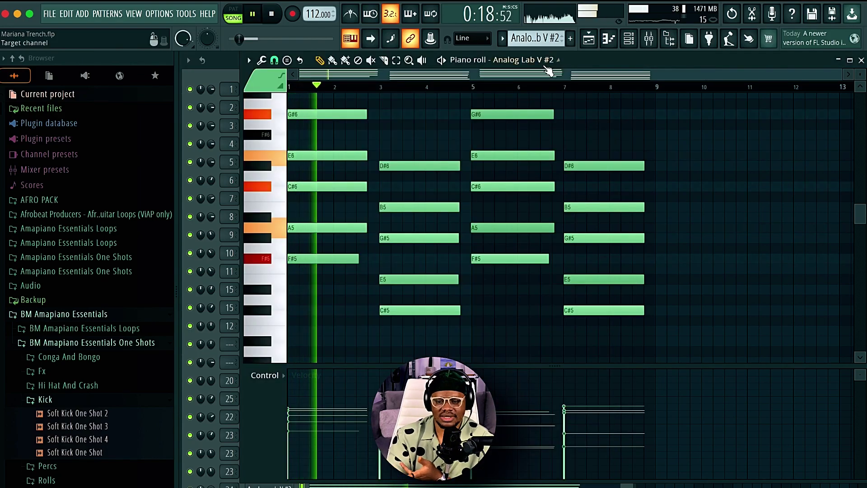
Step: Solo Insert 24 in the mixer during playback to hear the Analog Lab V #2 chords with their bus and sends
left_click(651, 40)
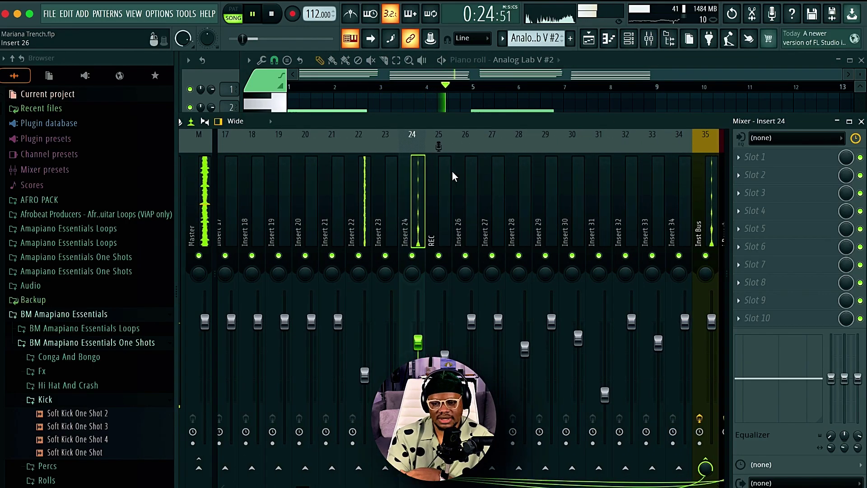
scroll(452, 171, "down", 5)
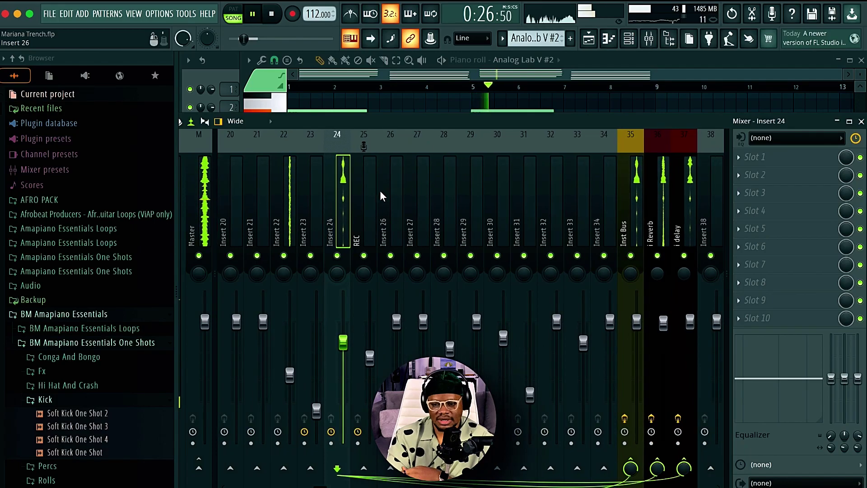
right_click(337, 256)
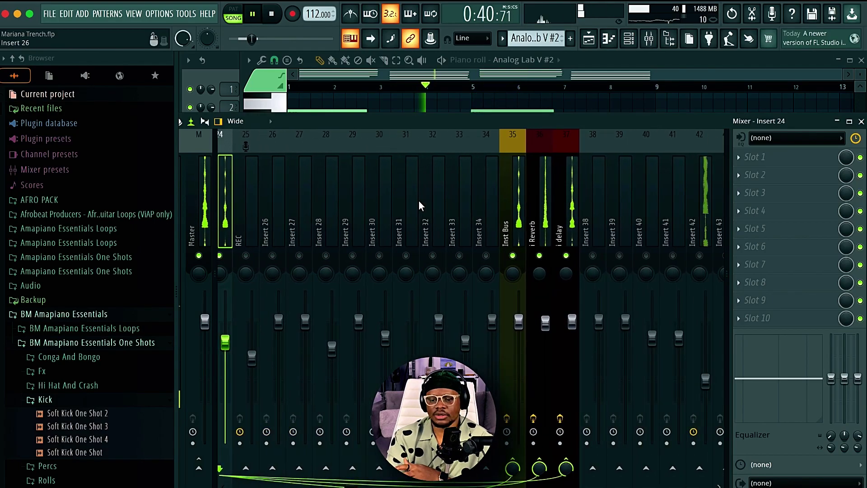
scroll(419, 202, "down", 3)
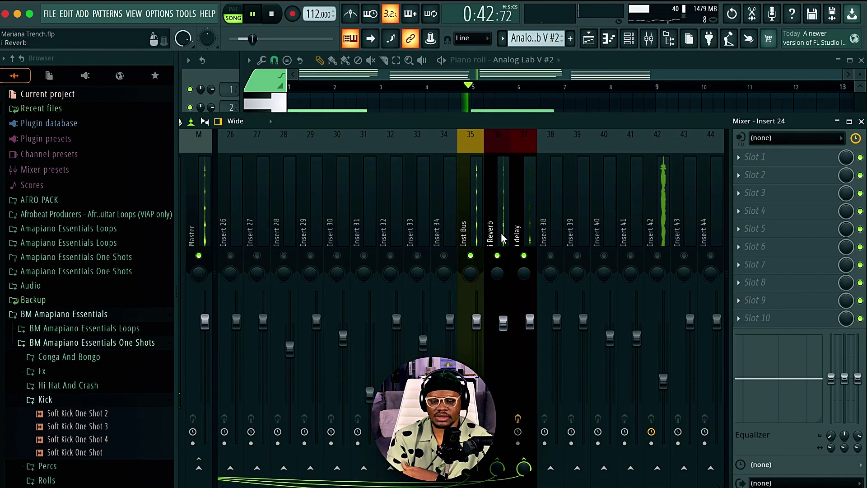
Step: Select the Inst Bus mixer track and open its Pro-C 2 compressor to inspect the settings
left_click(475, 227)
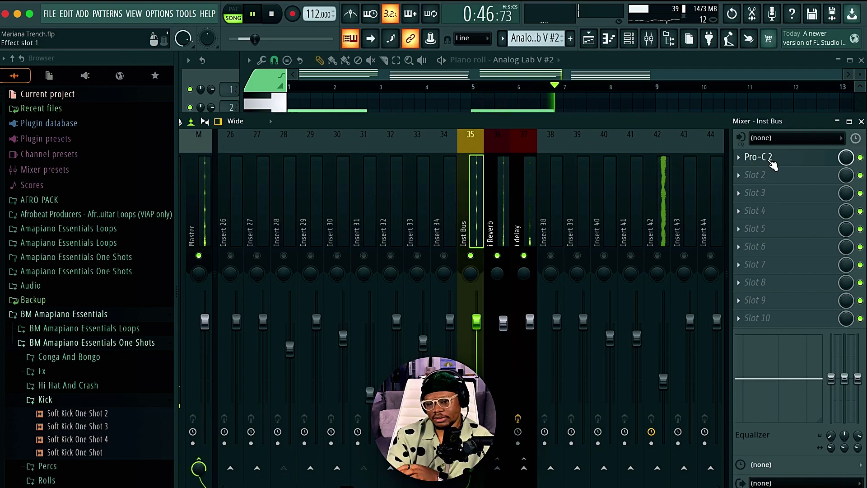
left_click(768, 159)
left_click_drag(106, 114, 239, 107)
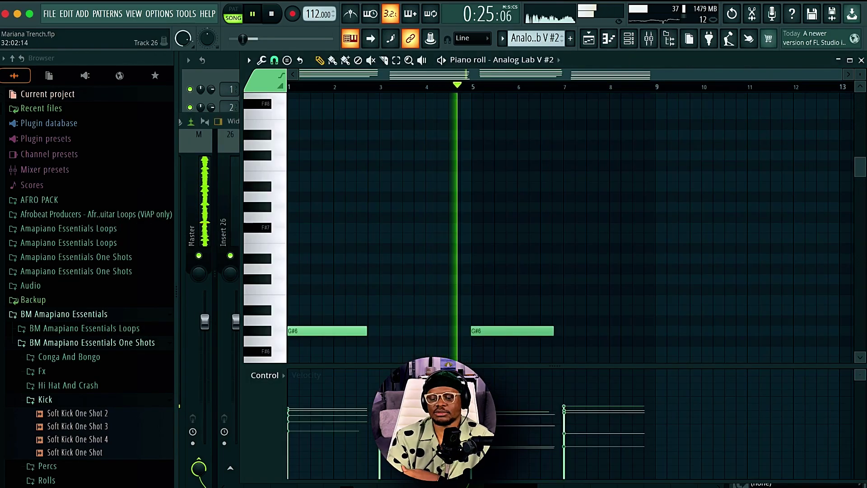
Step: Return to the playlist and unmute Track 13 with the FX Clap clips
key("F5")
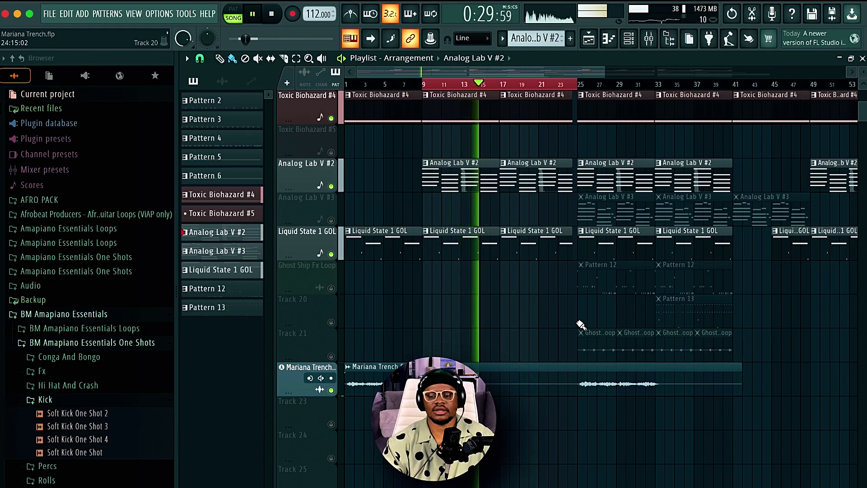
scroll(582, 324, "up", 6)
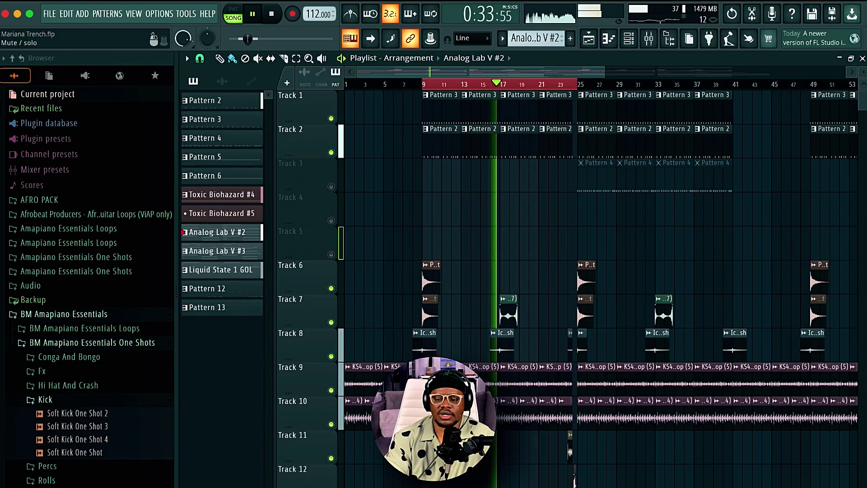
scroll(376, 463, "down", 3)
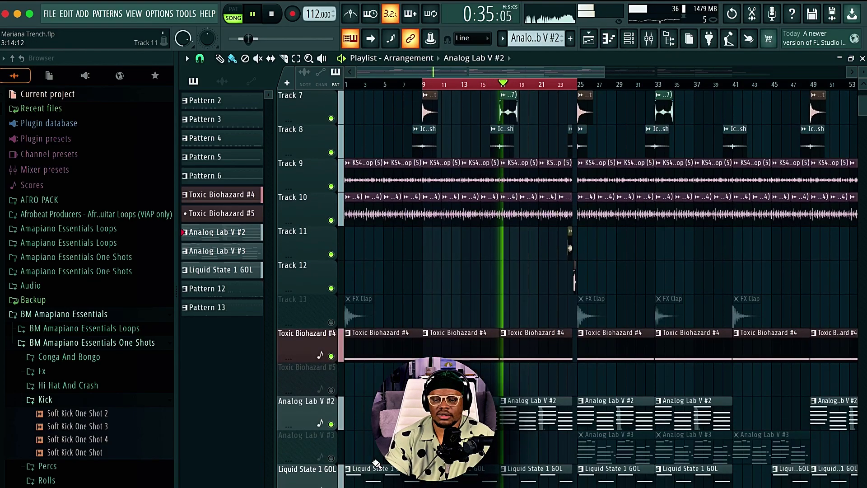
left_click(332, 322)
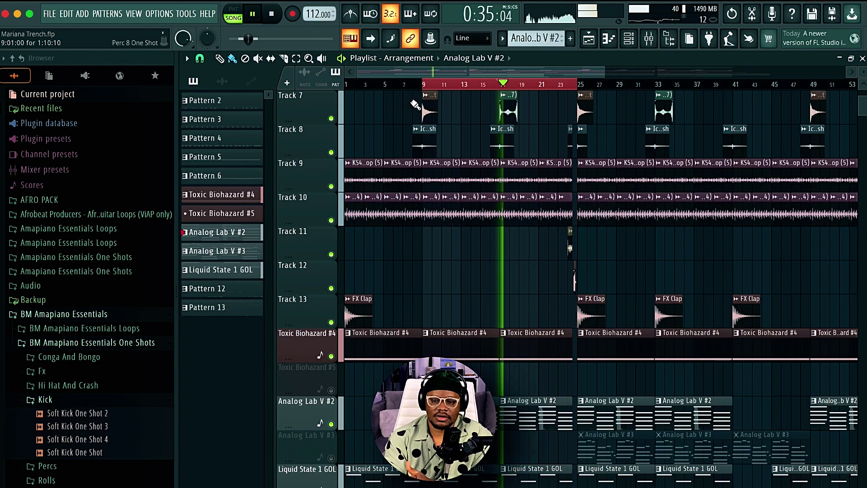
Step: Solo Track 7 to hear its percussion one-shots, and unsolo it so that all playlist tracks are enabled
left_click(331, 119, "ctrl")
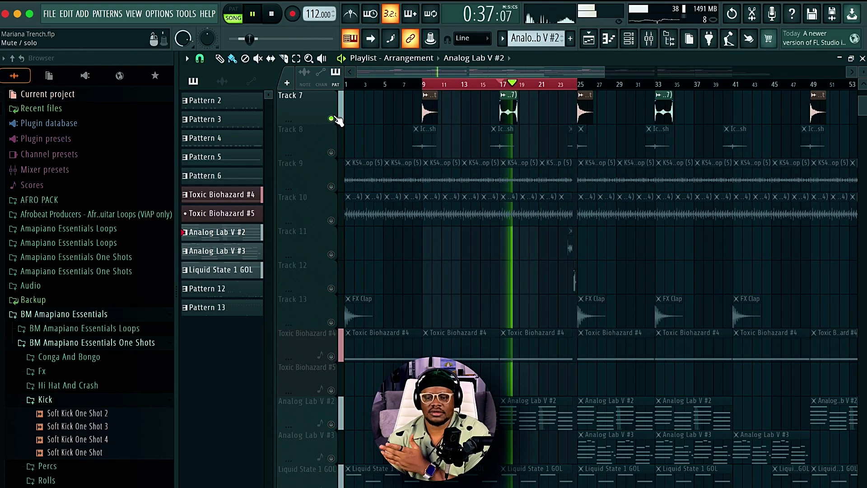
left_click(331, 118, "ctrl")
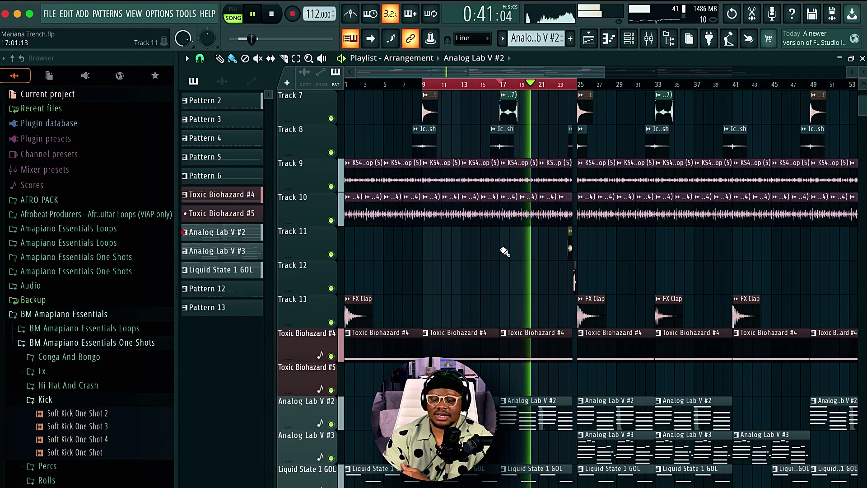
scroll(505, 251, "down", 7)
scroll(505, 252, "up", 7)
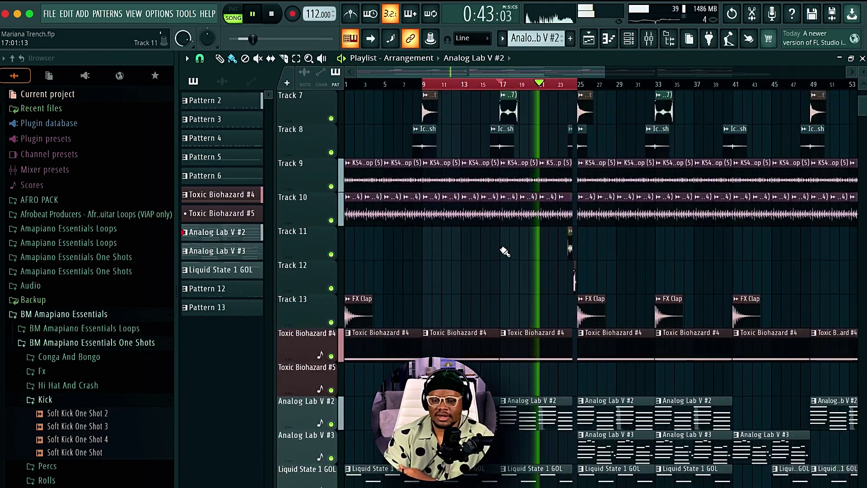
Step: Zoom in on the transition into bar 25 and play it from bar 24 with all tracks enabled
scroll(516, 292, "up", 5, "ctrl")
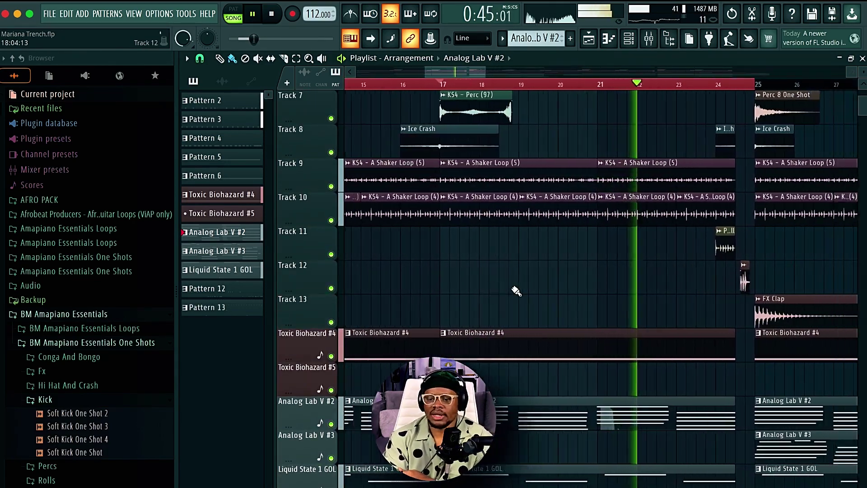
scroll(515, 293, "up", 4)
scroll(516, 294, "right", 5)
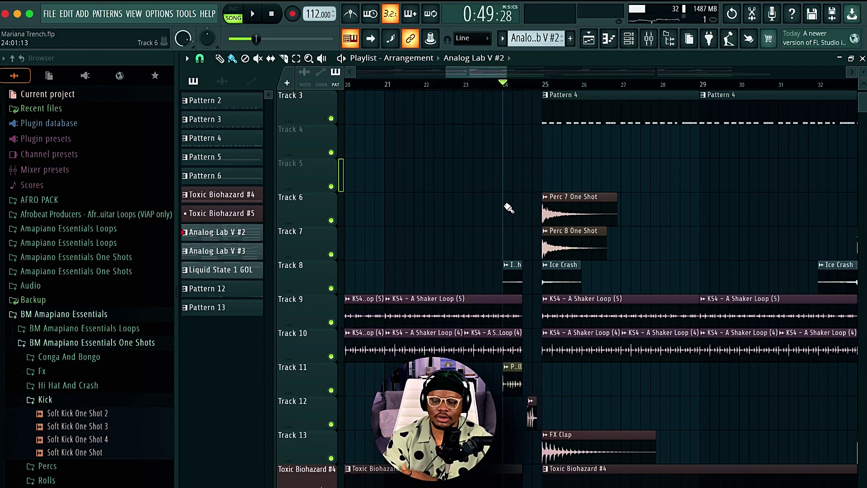
key("space")
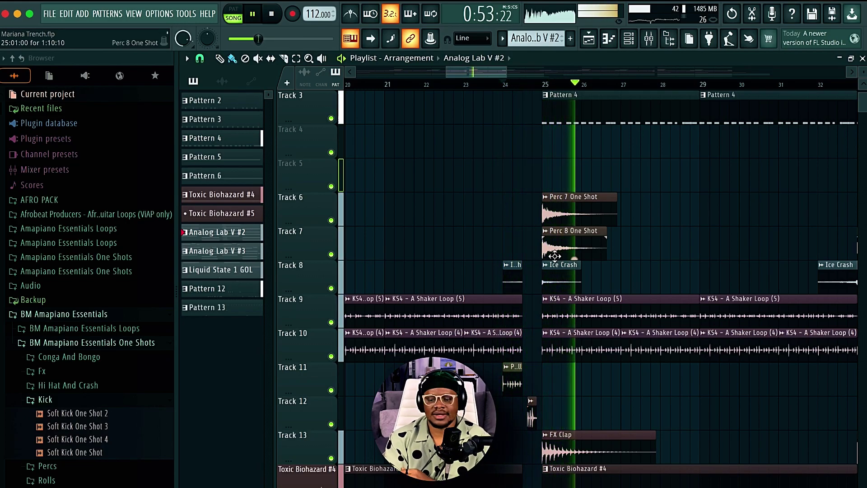
scroll(555, 256, "down", 1)
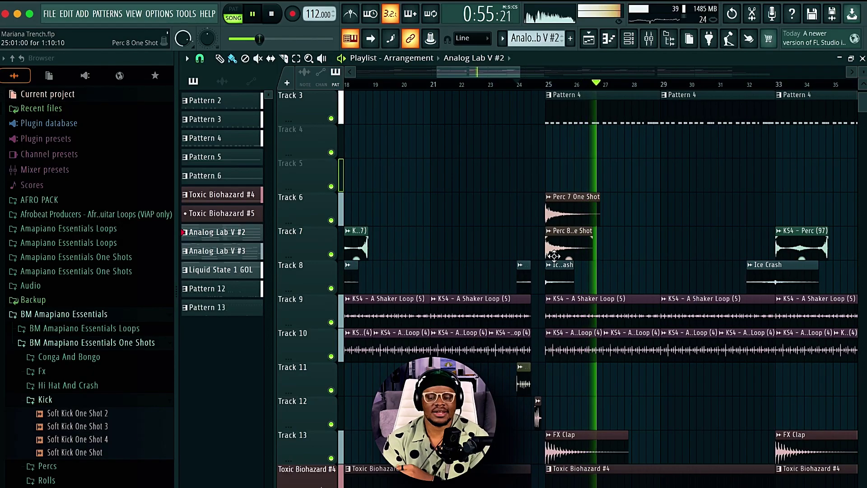
scroll(555, 256, "down", 1)
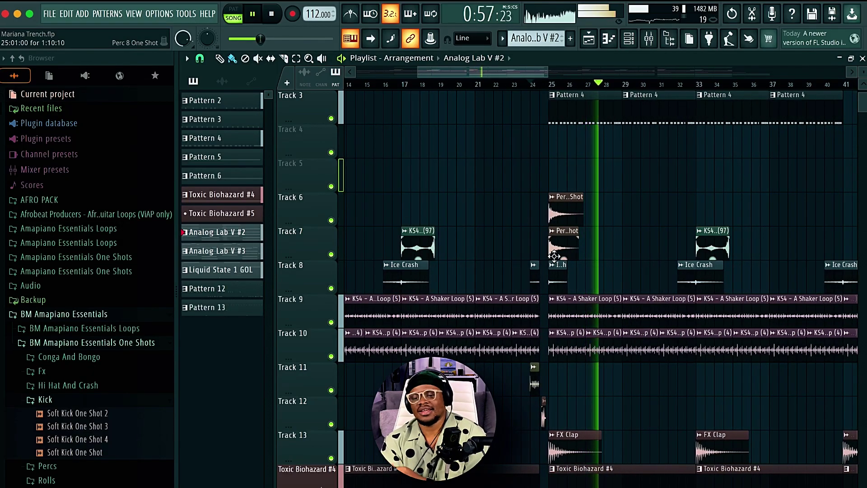
key("space")
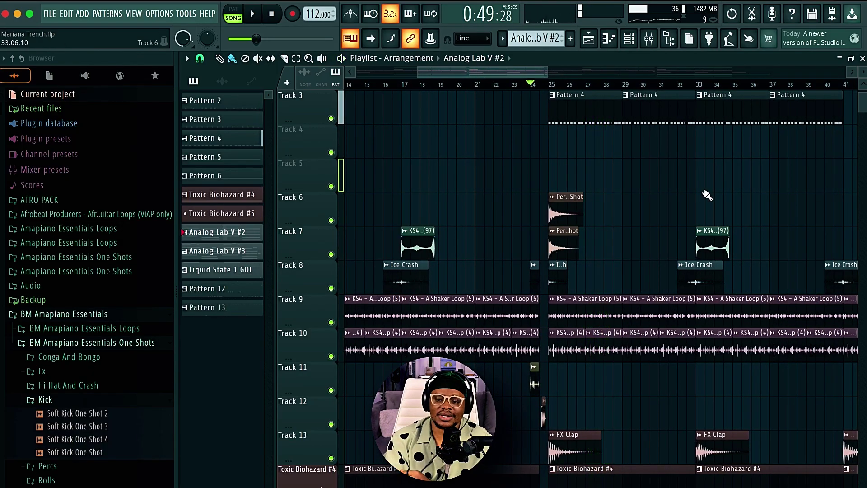
Step: Set the playback position to bar 25 and select the playlist section from bar 25 to bar 41
scroll(707, 195, "up", 2)
scroll(708, 194, "down", 2)
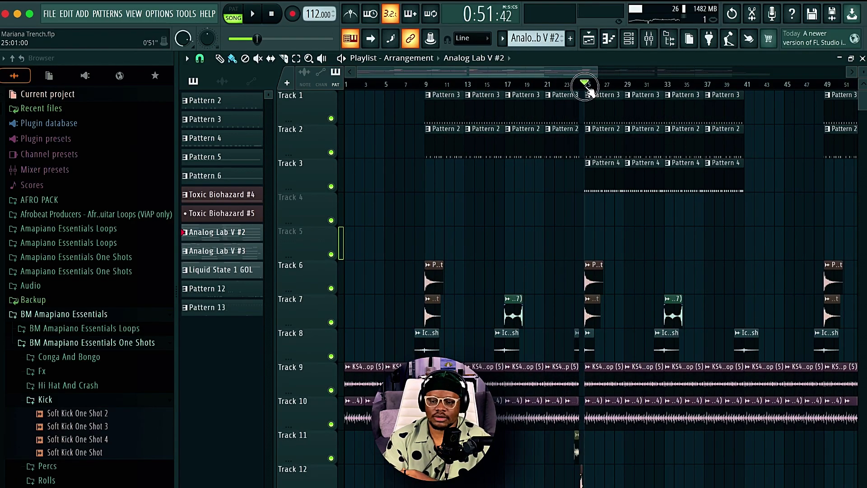
double_click(587, 86)
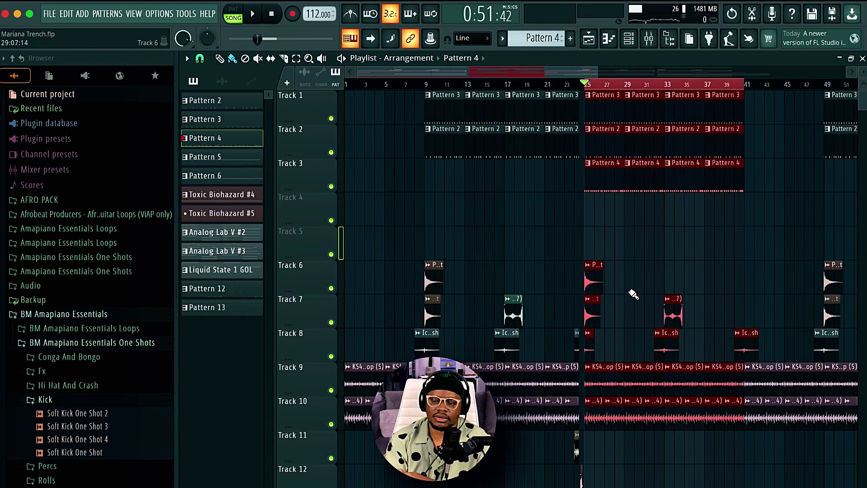
Step: Open Pattern 4 from its Track 3 clip in the channel rack and play it in pattern mode
double_click(614, 183)
key("F6")
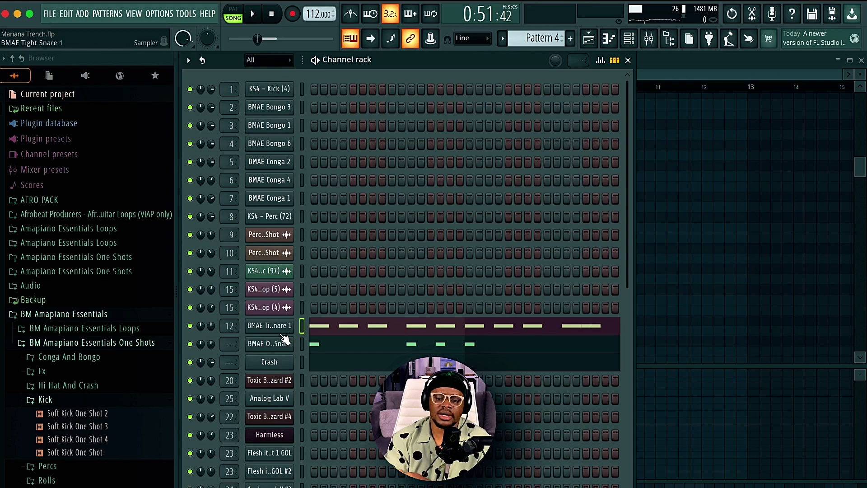
key("space")
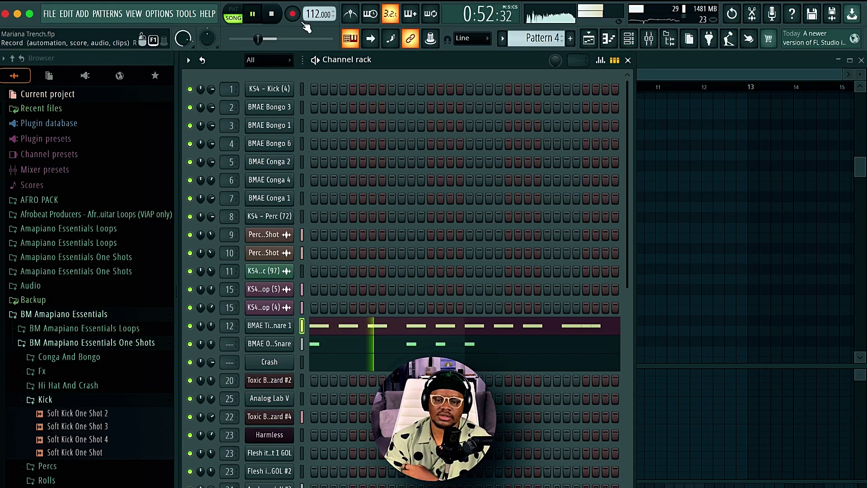
left_click(234, 12)
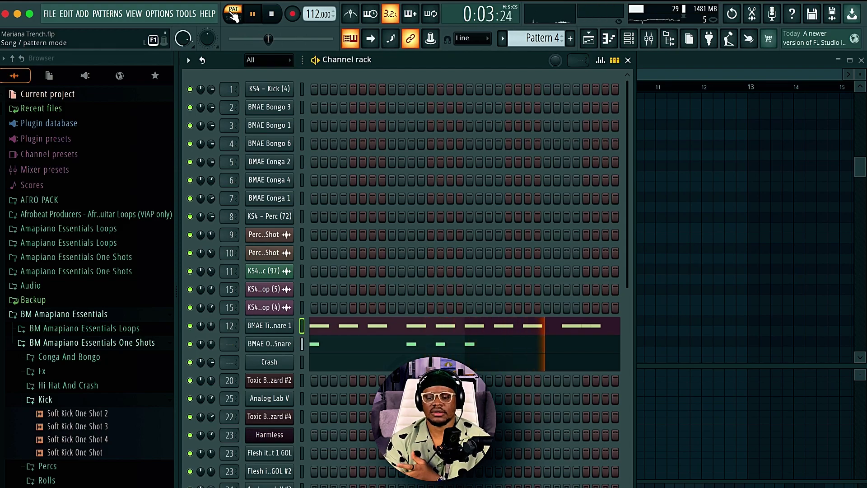
Step: Examine the BMAE Tight Snare 1 note velocities and the Crash note panning in the piano roll, playing Pattern 4
left_click(427, 332)
key("space")
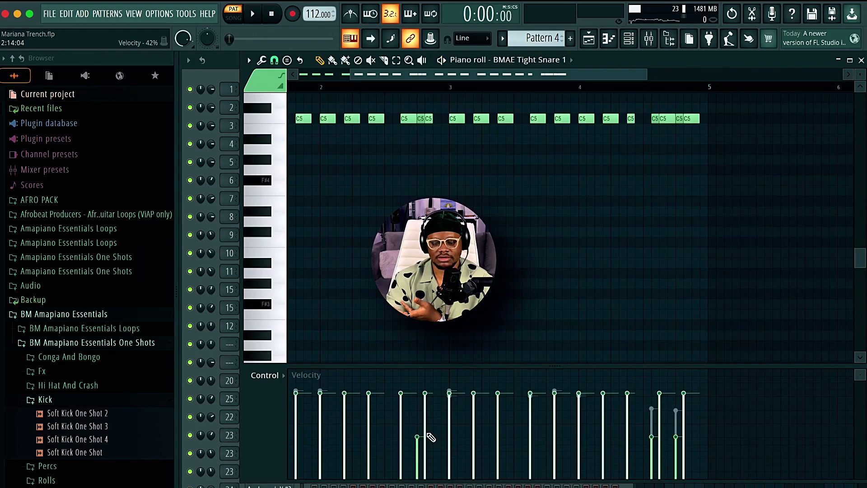
key("space")
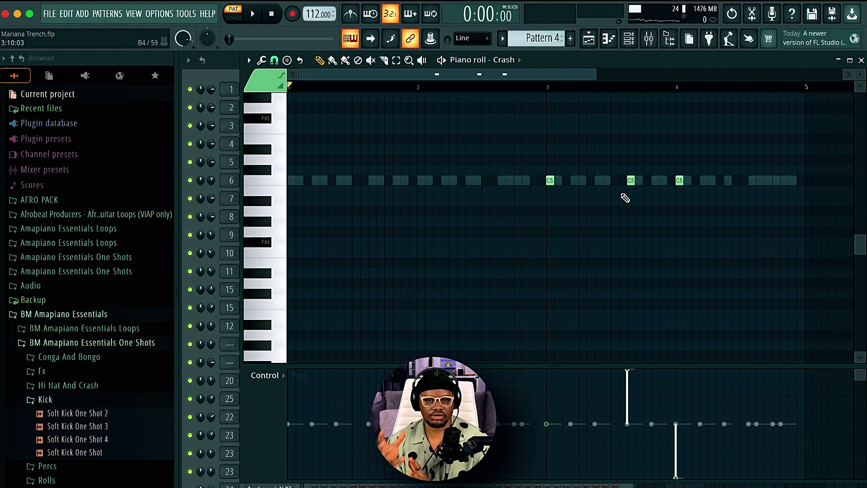
key("space")
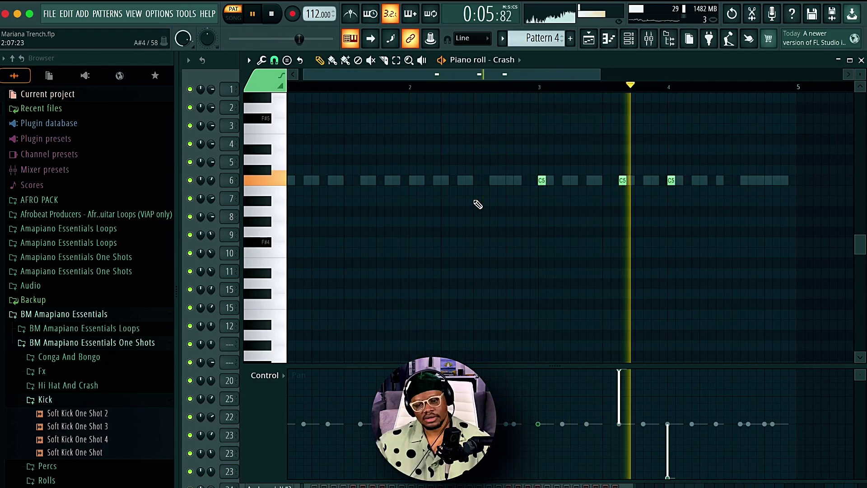
key("space")
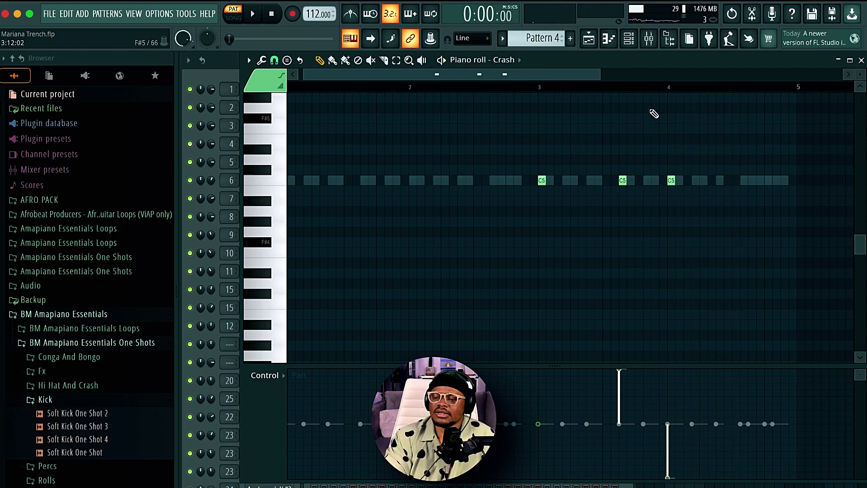
Step: Close the piano roll and play the selected section from bar 25 in song mode, viewing the playlist tracks down to Mariana Trench
left_click(862, 62)
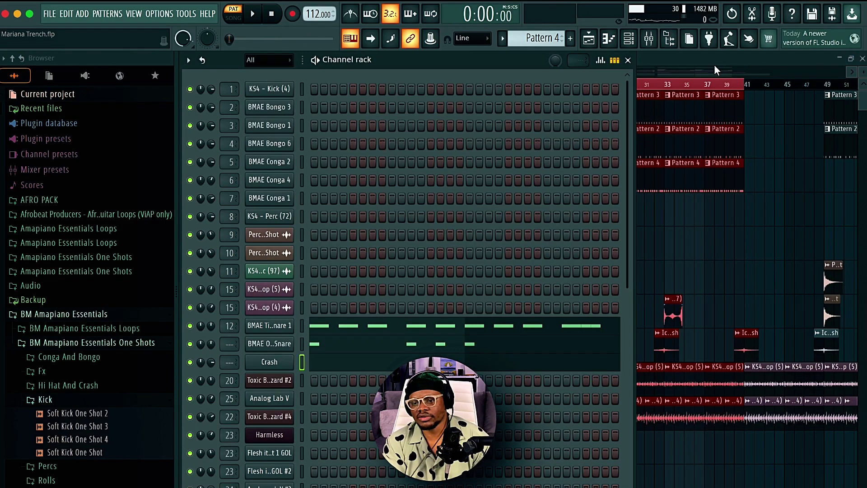
key("F5")
key("space")
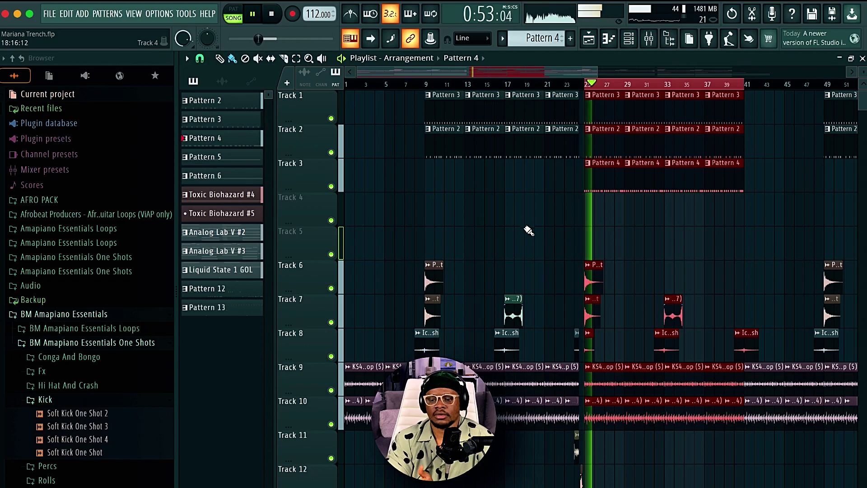
scroll(518, 253, "down", 9)
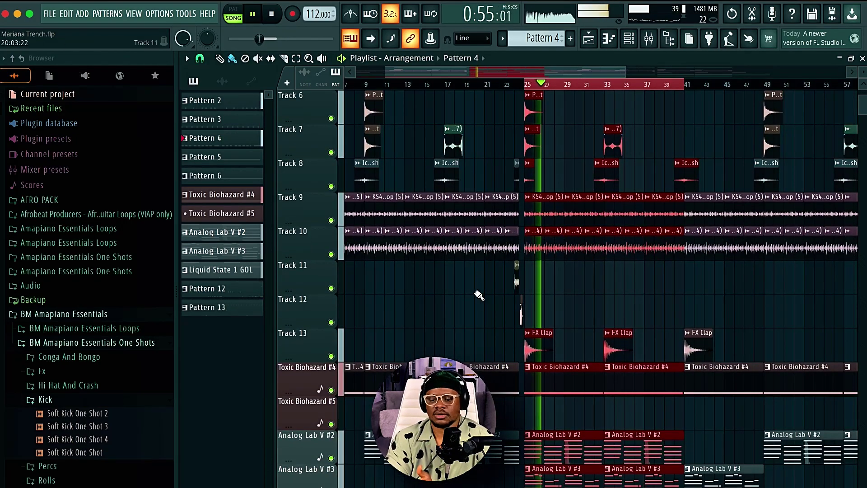
scroll(489, 314, "down", 4)
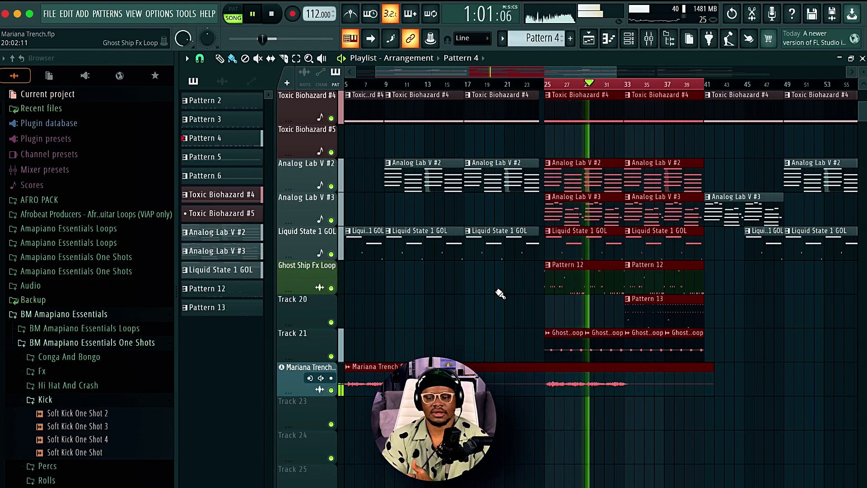
Step: Stop playback, open the Analog Lab V #3 pattern from its playlist clip and play it in pattern mode with the channel rack shown
scroll(457, 271, "up", 10)
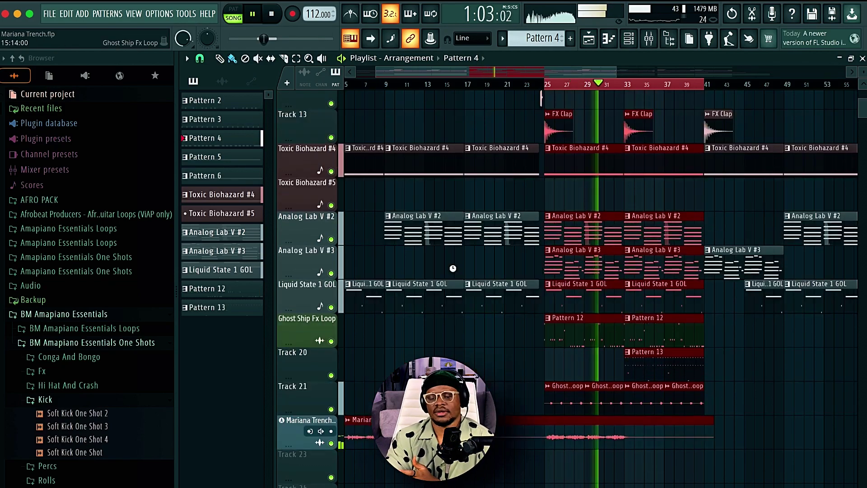
key("space")
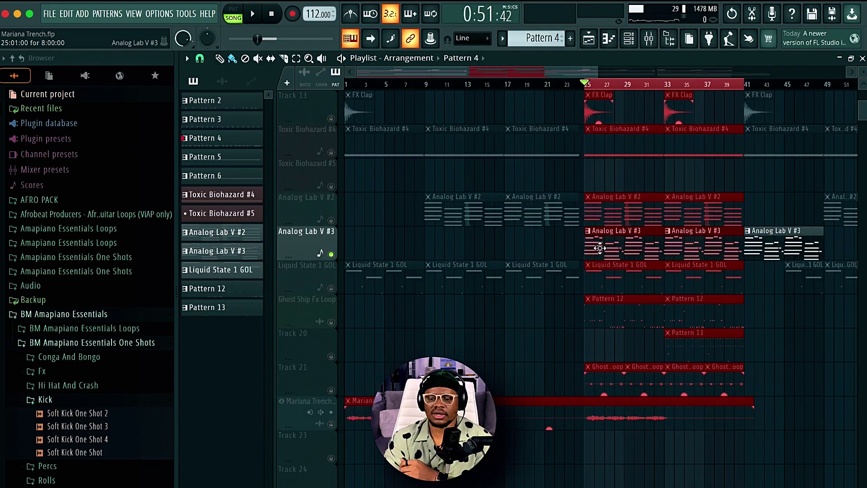
double_click(600, 248)
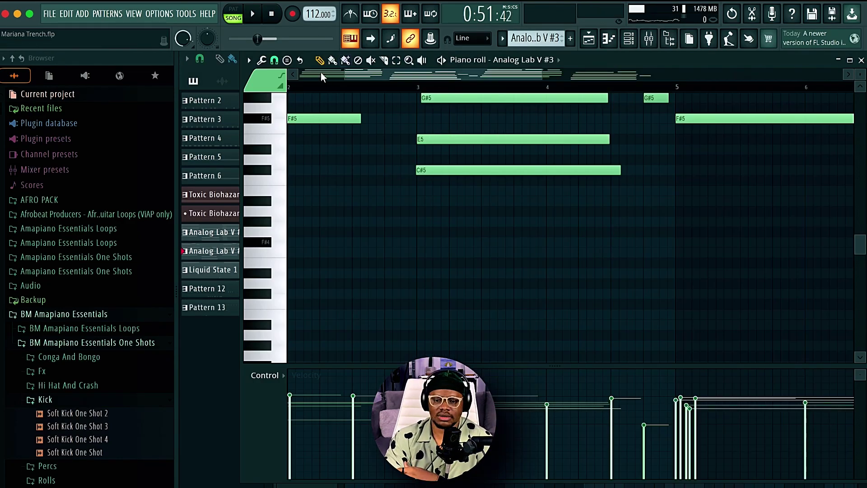
left_click(242, 14)
key("space")
left_click(628, 40)
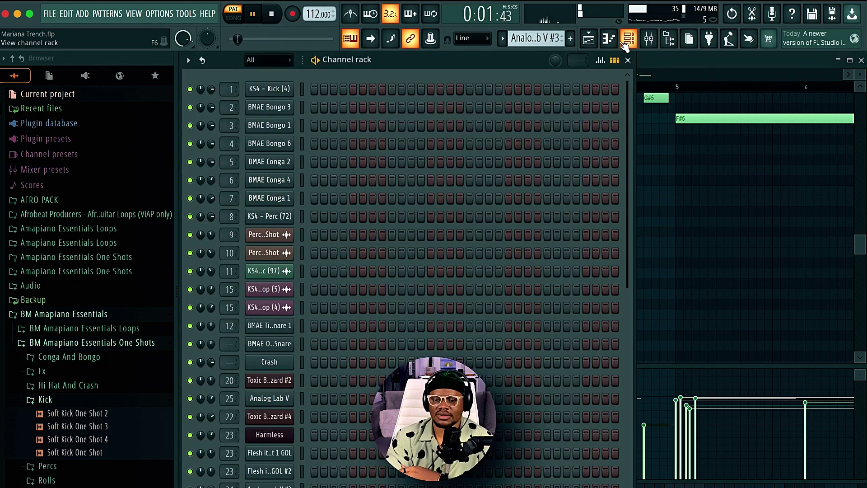
Step: View the Analog Lab V #3 instrument's Auto Wah-O preset, and return to the playlist
scroll(334, 402, "down", 4)
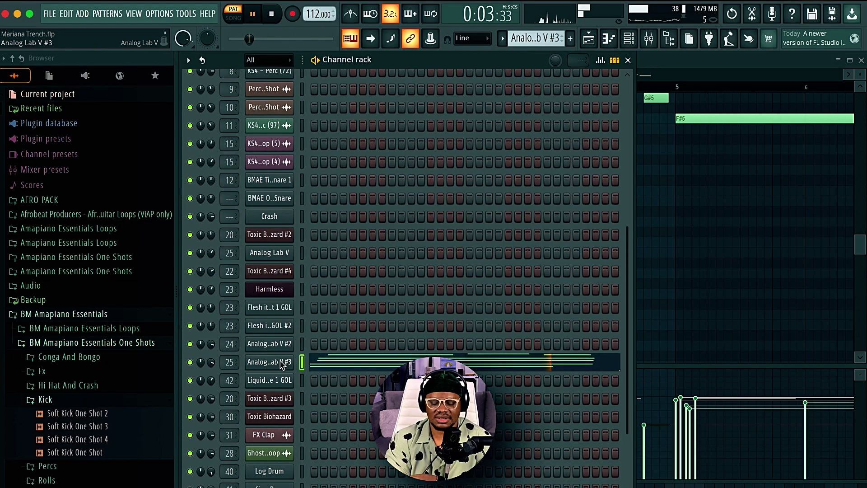
left_click(281, 365)
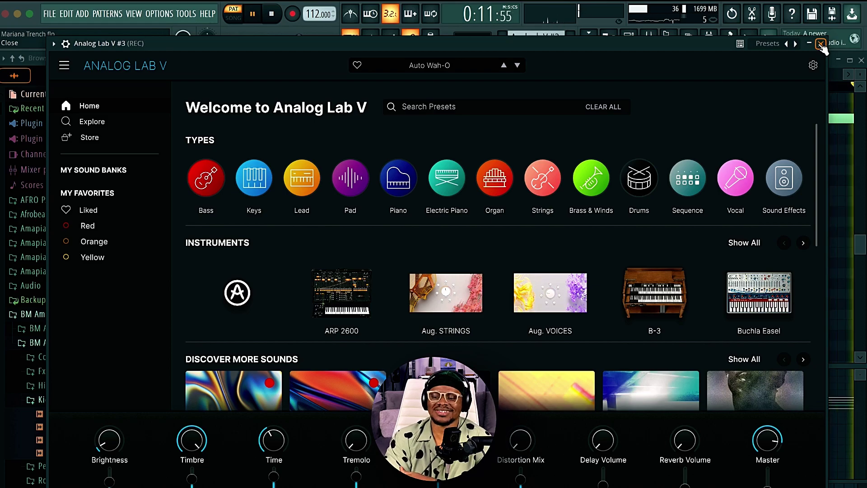
left_click(822, 44)
left_click(726, 55)
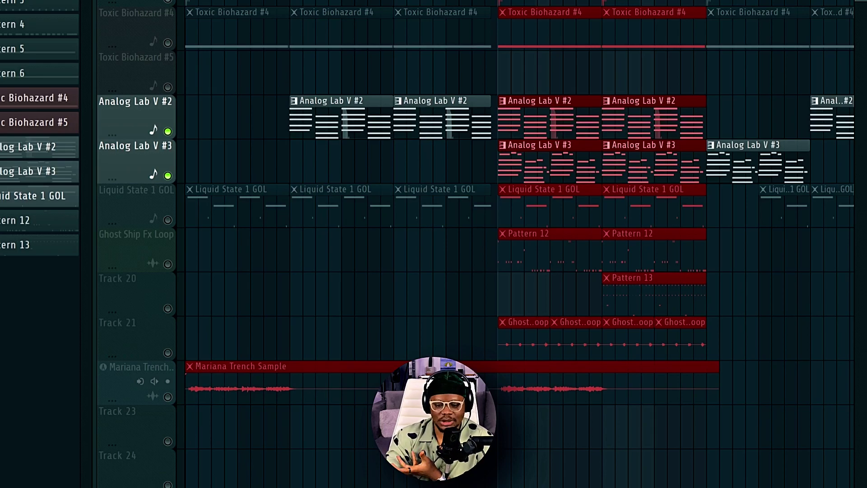
Step: Play the section from bar 25, unmuting the Toxic Biohazard #4, Liquid State 1 GOL, Track 21 and Mariana Trench tracks, and stop playback
key("space")
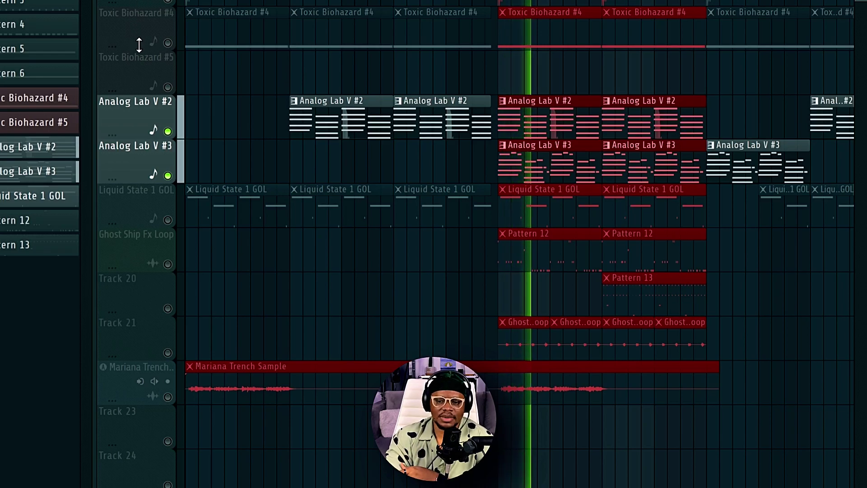
left_click(167, 43)
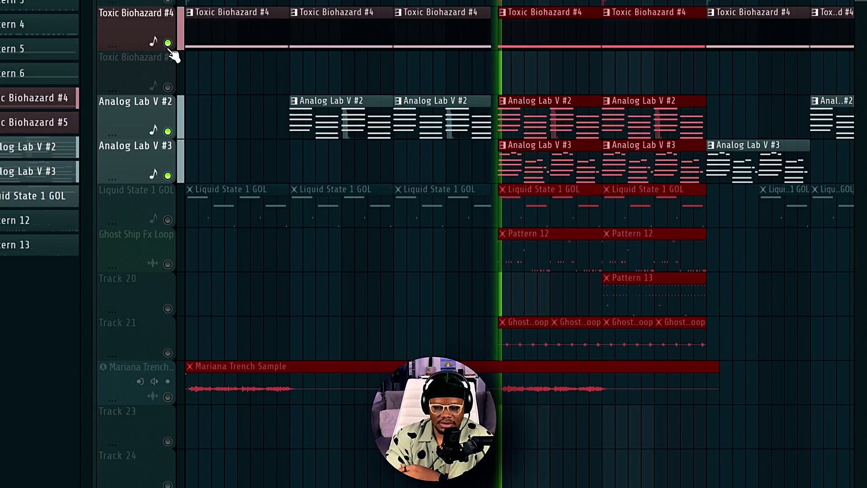
left_click(167, 220)
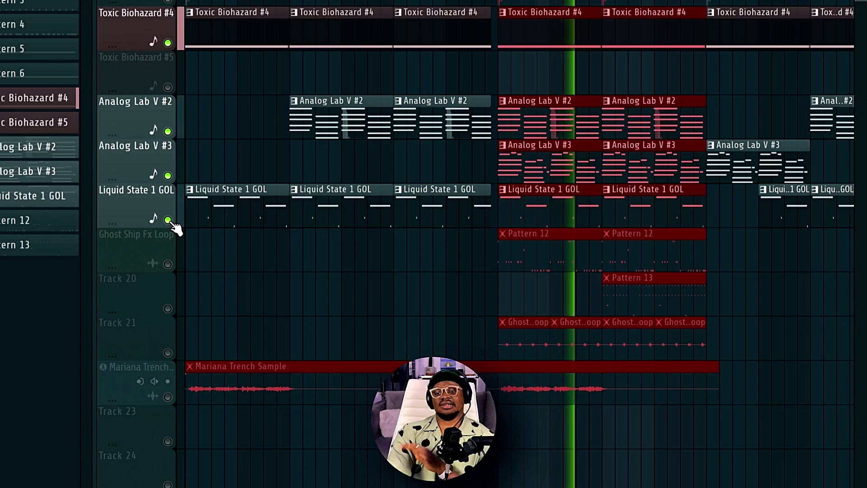
left_click(167, 353)
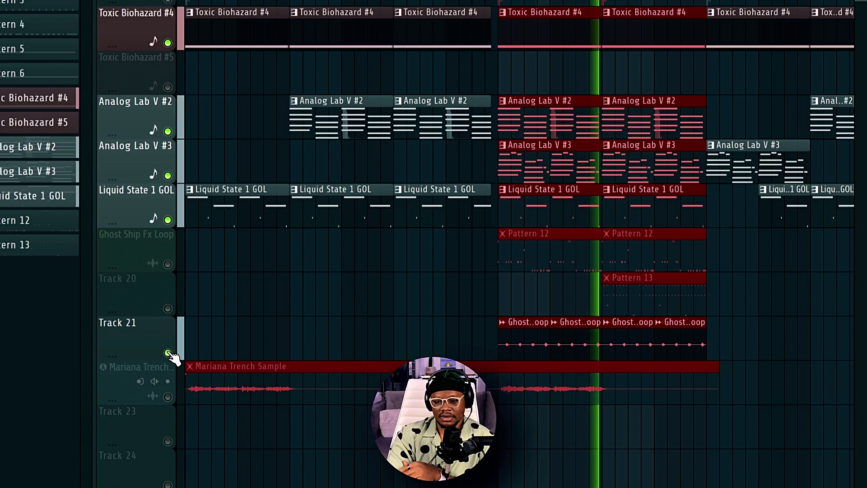
left_click(168, 397)
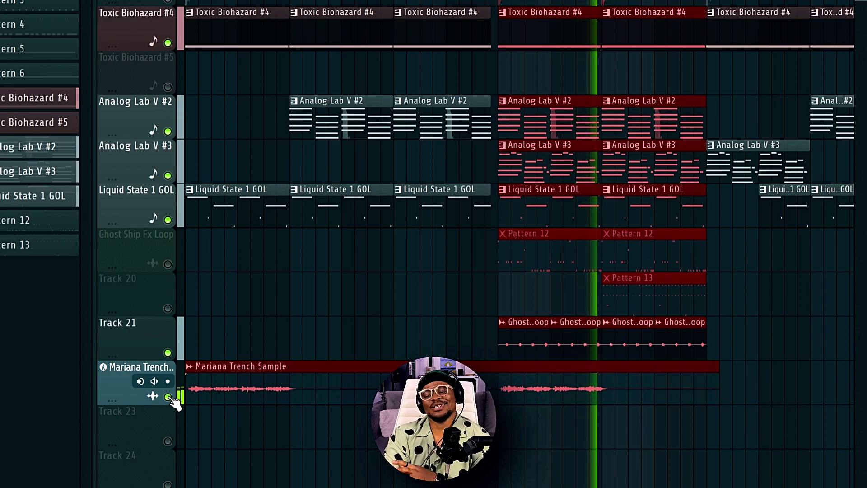
key("space")
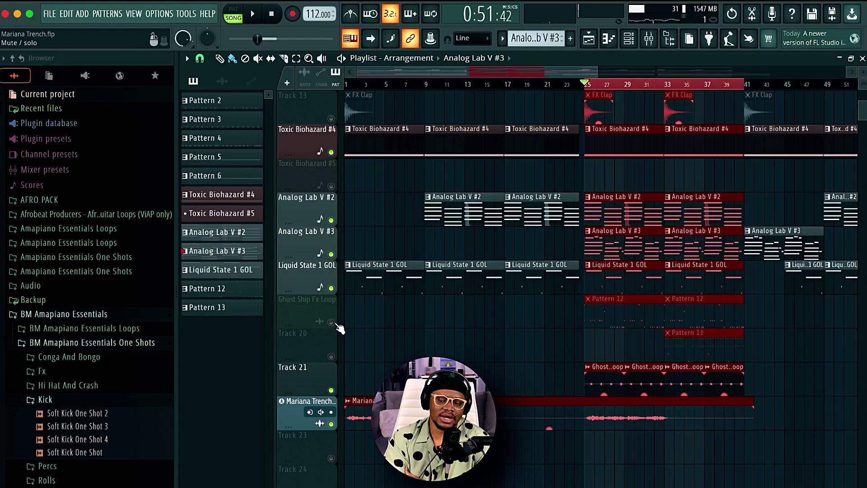
Step: Unmute the Ghost Ship Fx Loop track and view the Log Drum and Sine Bass synth settings of its Pattern 12
left_click(167, 264)
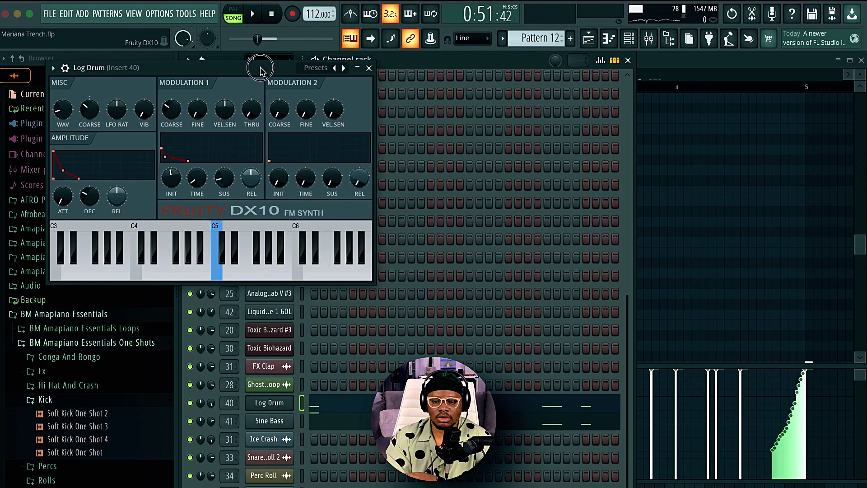
left_click_drag(260, 69, 454, 84)
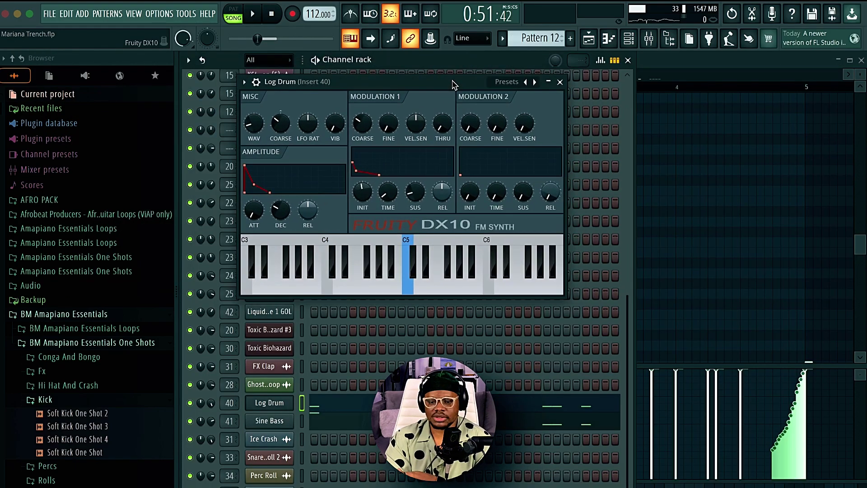
left_click(286, 424)
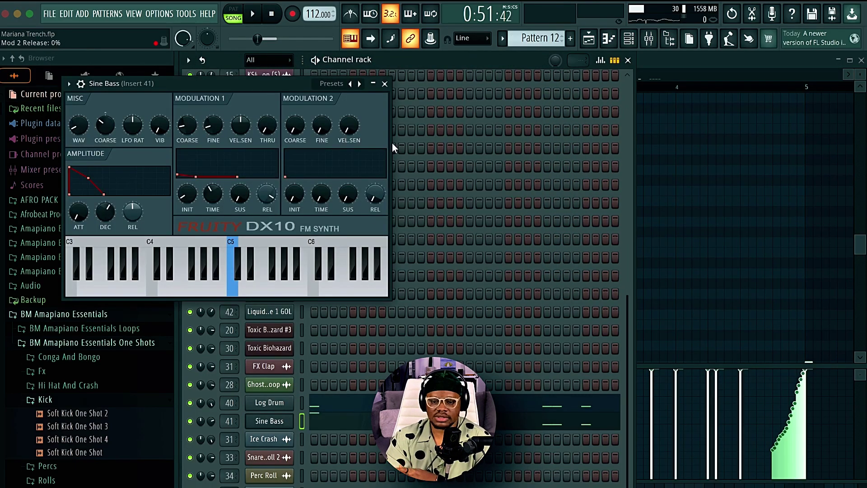
left_click_drag(263, 80, 478, 120)
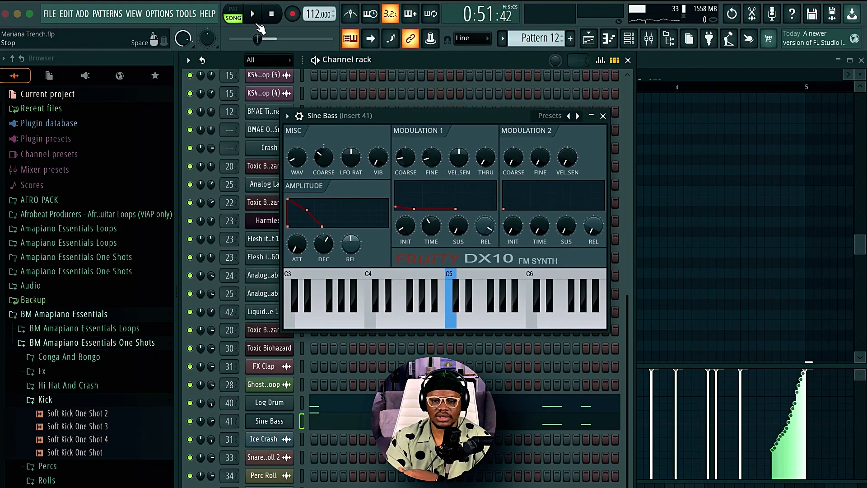
Step: Play Pattern 12 in pattern mode and examine the Log Drum notes and velocities in the piano roll
key("space")
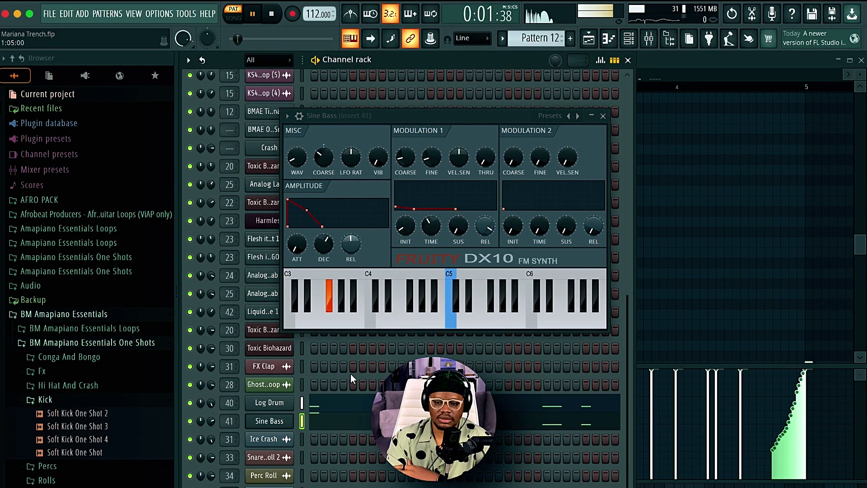
key("F5")
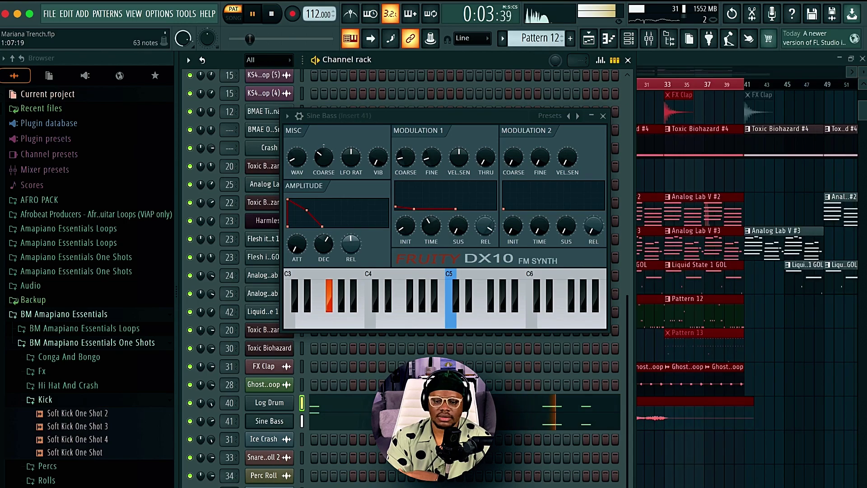
left_click(352, 402)
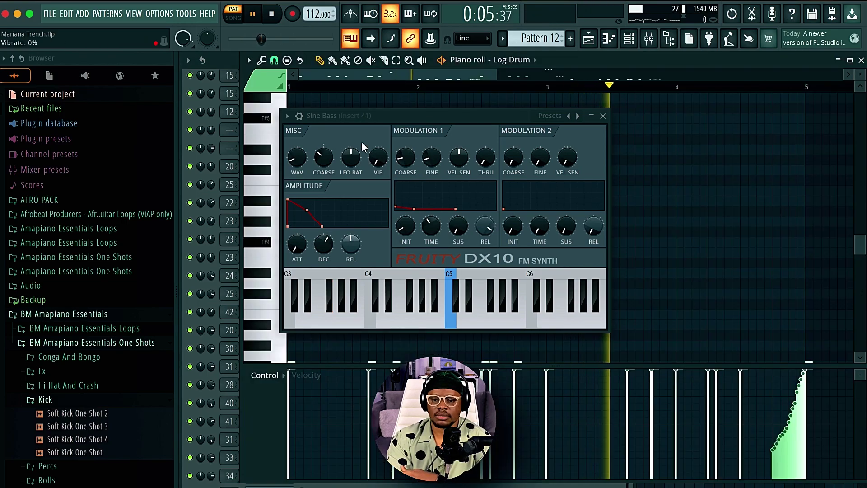
left_click(603, 116)
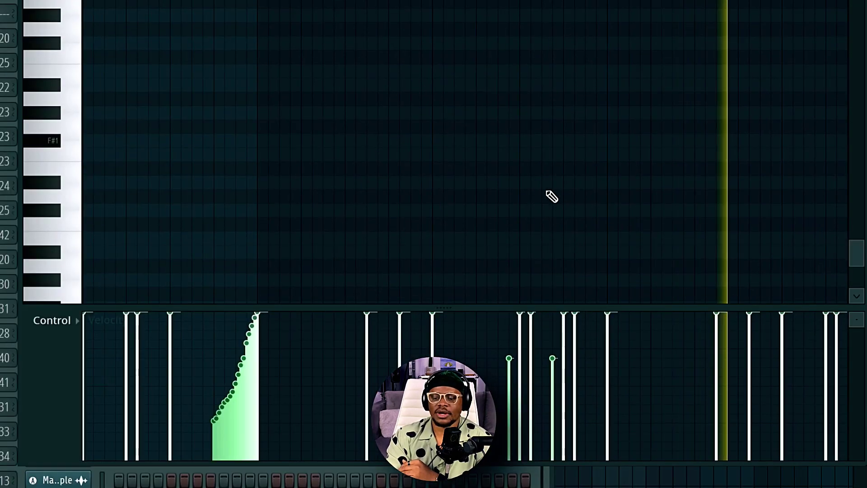
scroll(552, 196, "up", 8)
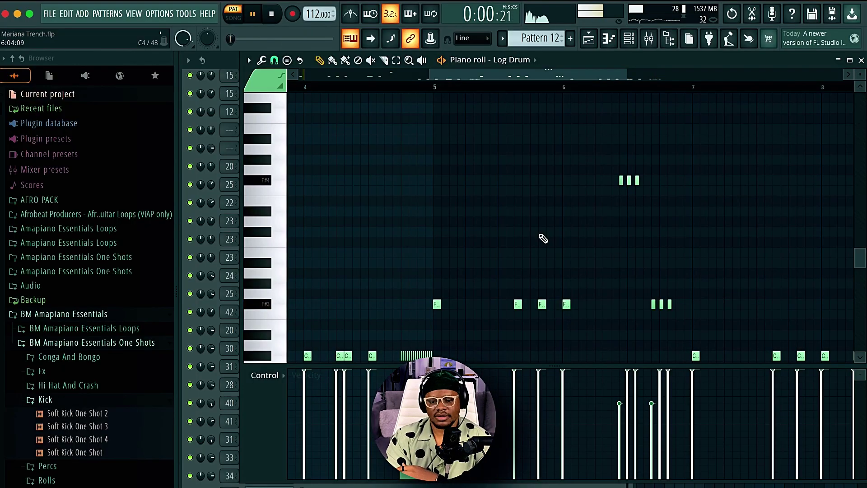
scroll(610, 254, "down", 1)
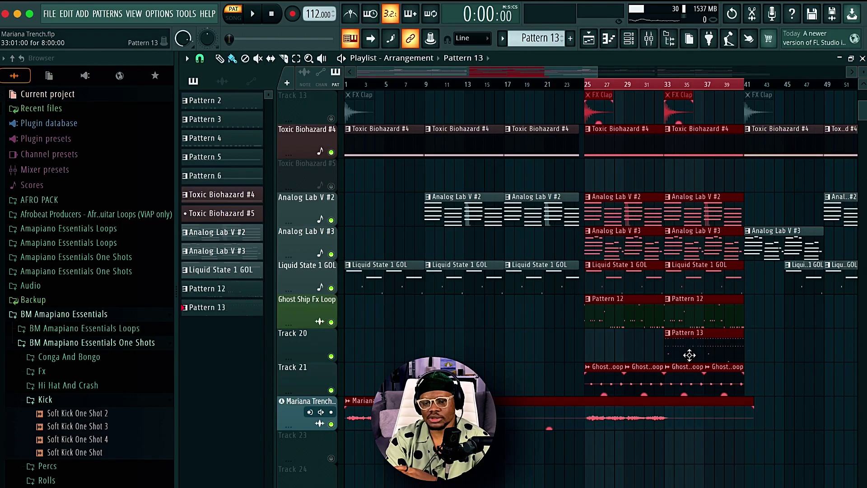
Step: Open Pattern 13 from its Track 20 clip and view the Harmless synth settings, closing the plugin window
double_click(689, 355)
left_click(630, 39)
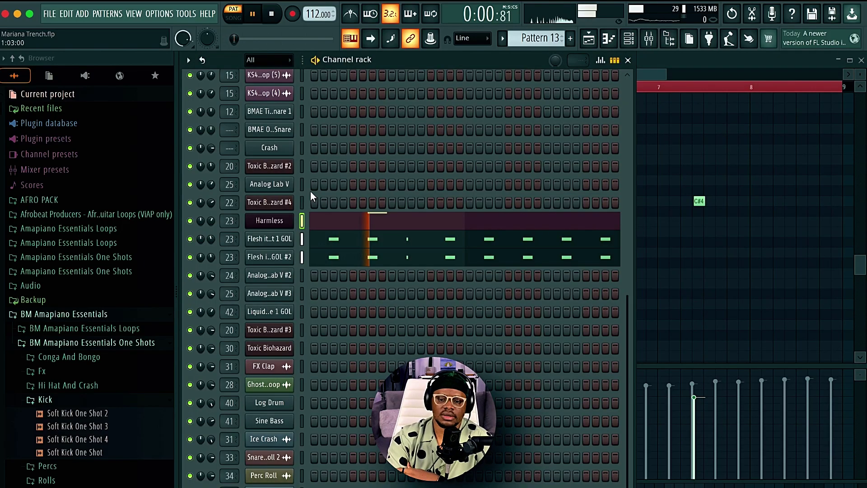
left_click(290, 223)
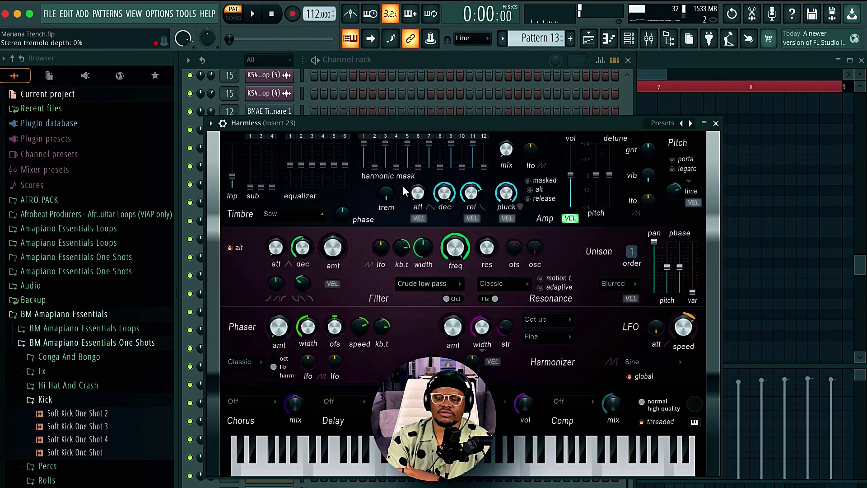
left_click_drag(473, 122, 518, 121)
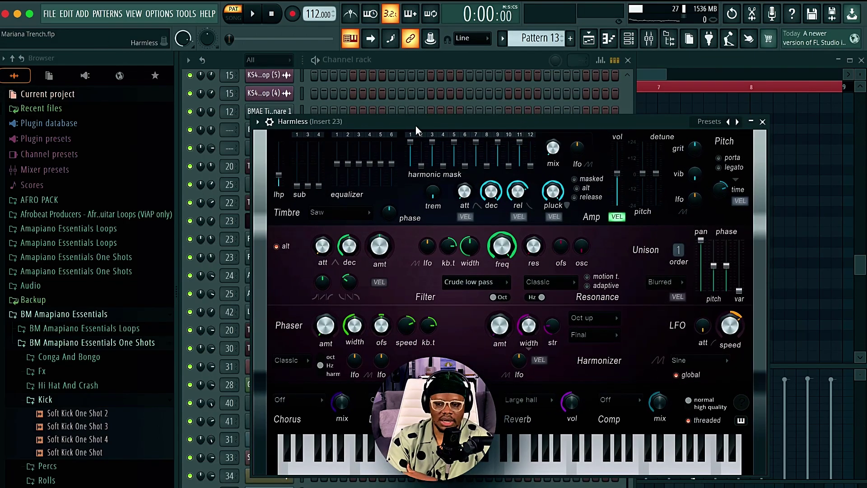
left_click(763, 122)
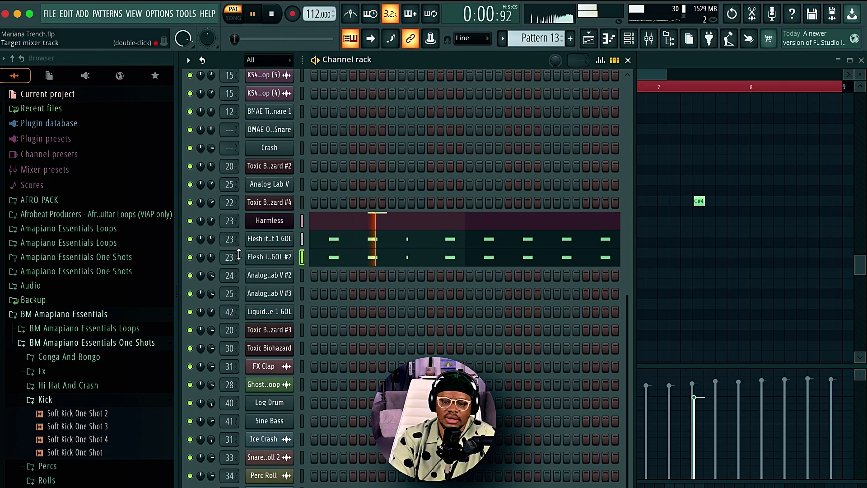
Step: Audition Pattern 13's Harmless channel on its own, re-enable both Flesh channels, and close the piano roll and channel rack
left_click(190, 220)
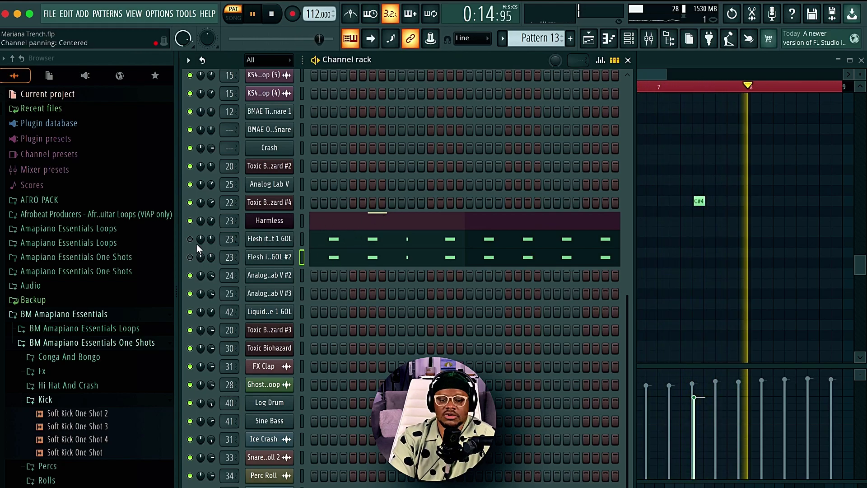
left_click(190, 257)
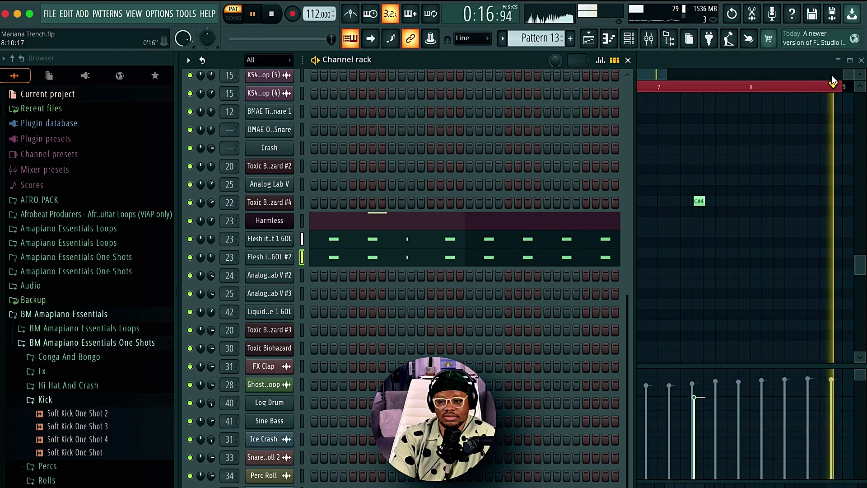
left_click(861, 61)
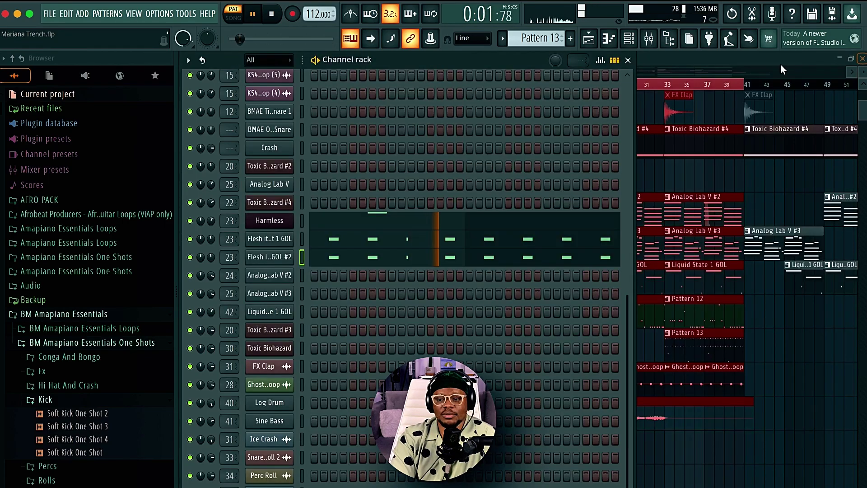
left_click(628, 60)
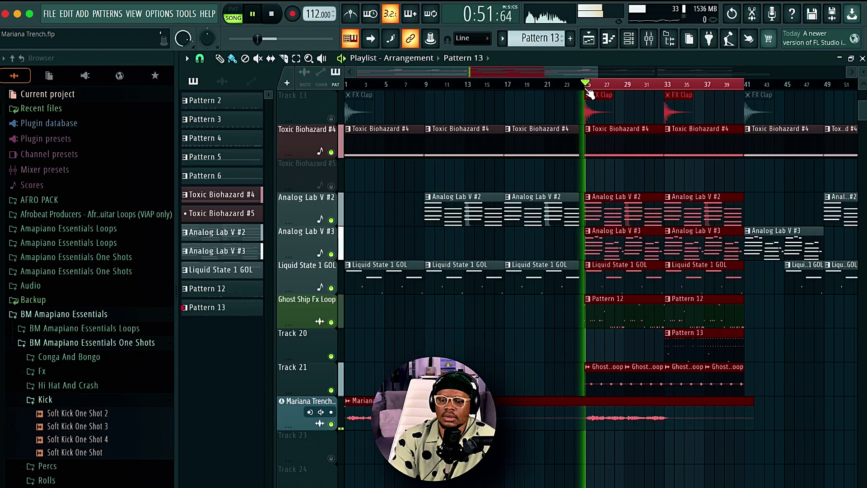
Step: Unmute all playlist tracks and look over the full arrangement from Track 6 down while playing the section from bar 25
right_click(332, 323)
right_click(332, 322)
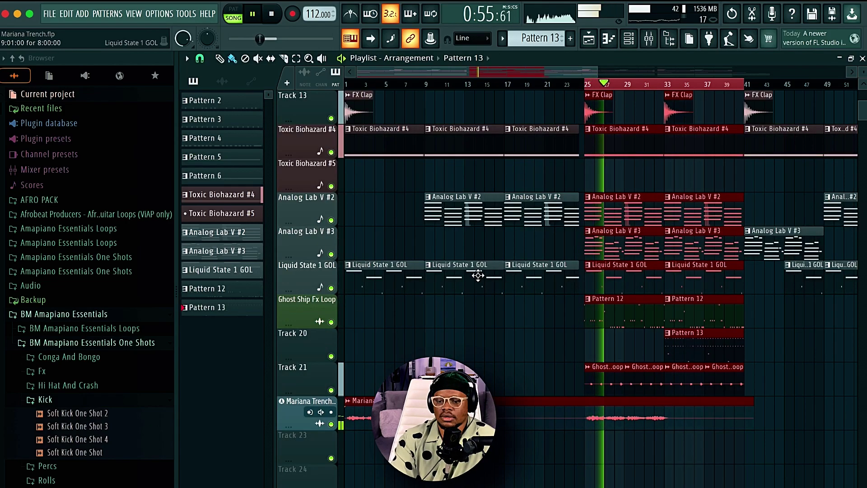
scroll(478, 275, "up", 7)
scroll(478, 275, "down", 2)
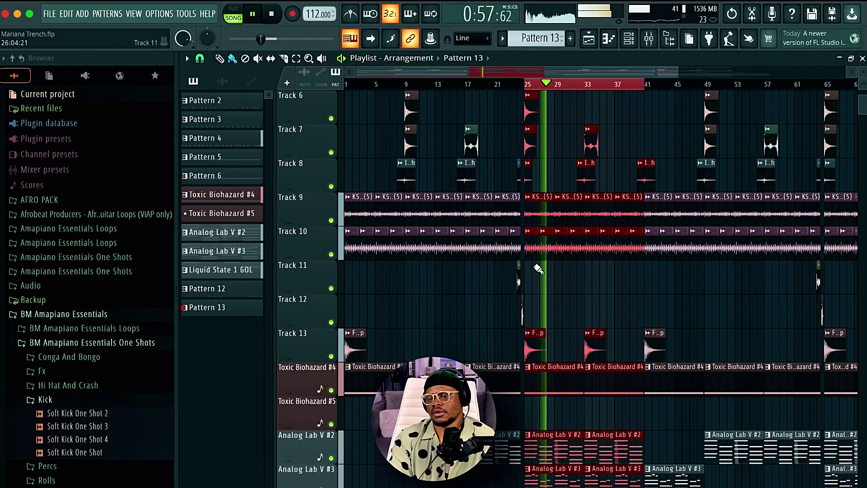
scroll(536, 265, "down", 2)
scroll(537, 269, "down", 3)
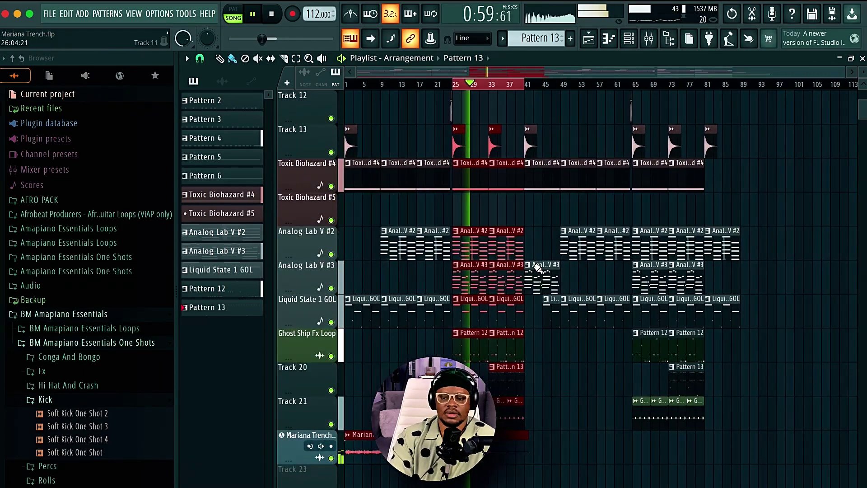
scroll(539, 269, "up", 3)
scroll(538, 268, "up", 2)
scroll(539, 269, "down", 1)
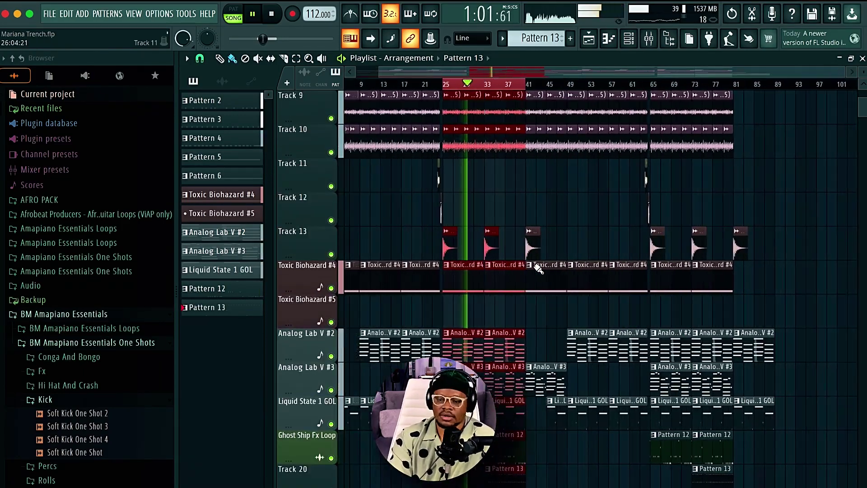
Step: Look over the arrangement from Track 1 down to Track 21 while the bars 25 to 41 section plays, and stop playback
scroll(539, 269, "up", 8)
scroll(539, 268, "left", 1)
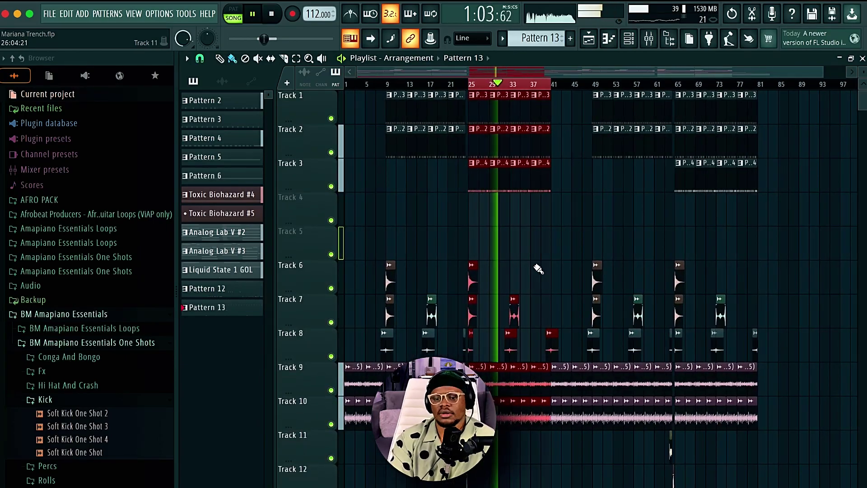
scroll(606, 396, "down", 11)
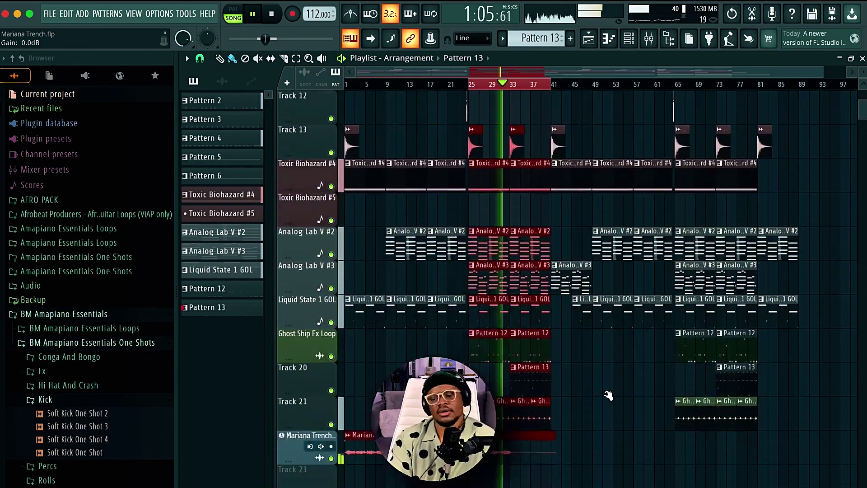
scroll(608, 395, "up", 2)
scroll(608, 395, "up", 10)
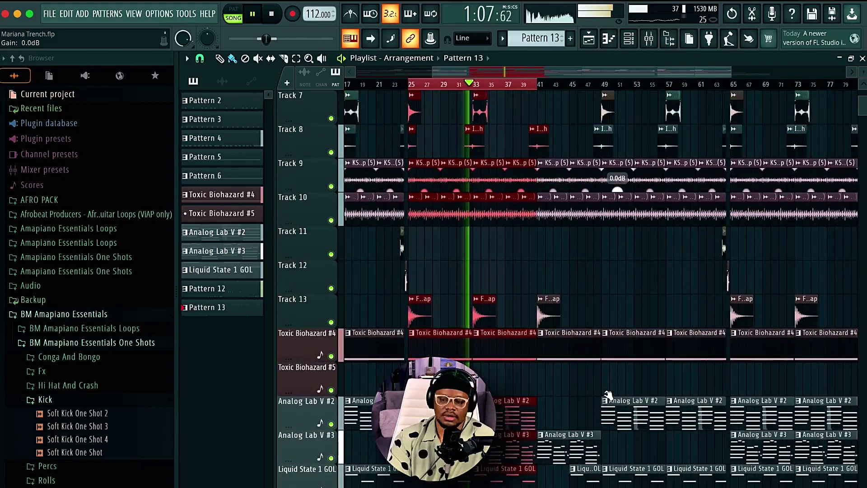
scroll(605, 361, "left", 2)
scroll(605, 339, "up", 2)
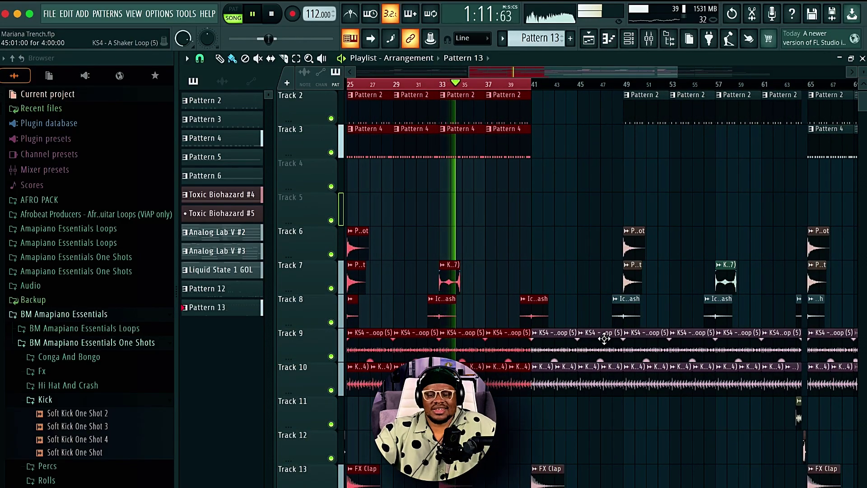
key("space")
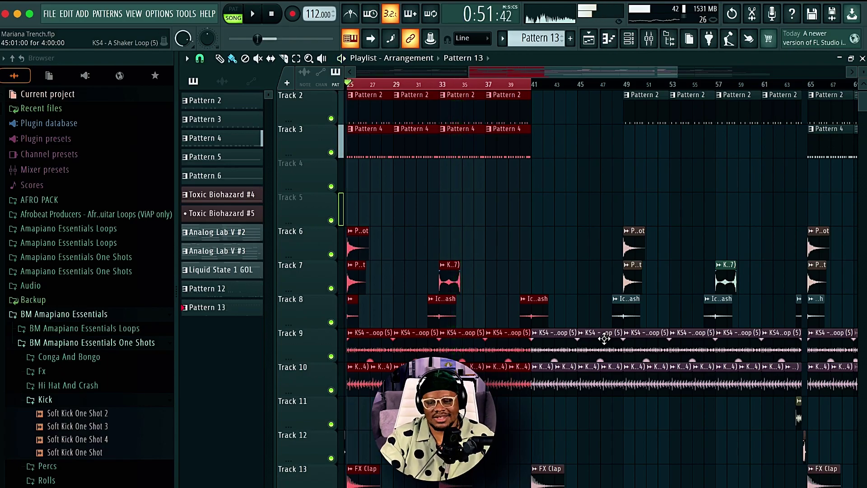
Step: Select bars 41 to 49 in the playlist timeline and play that section while checking which tracks are active
left_click(524, 86)
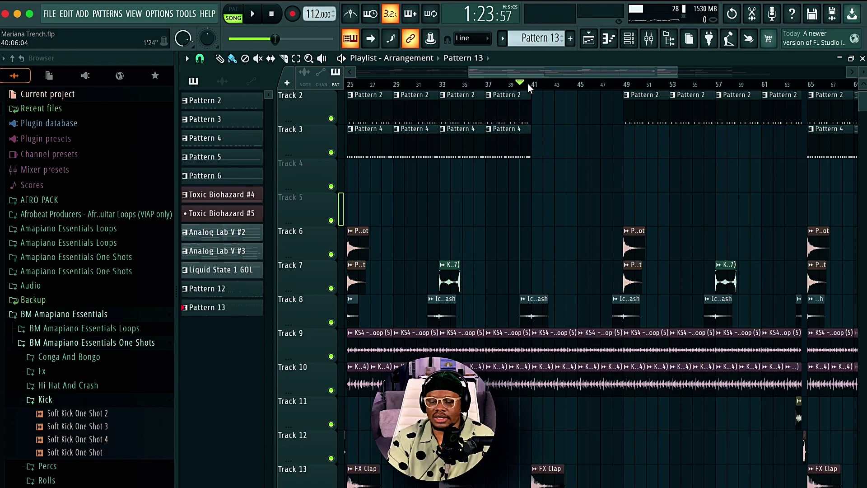
left_click(533, 84)
left_click_drag(533, 84, 623, 100)
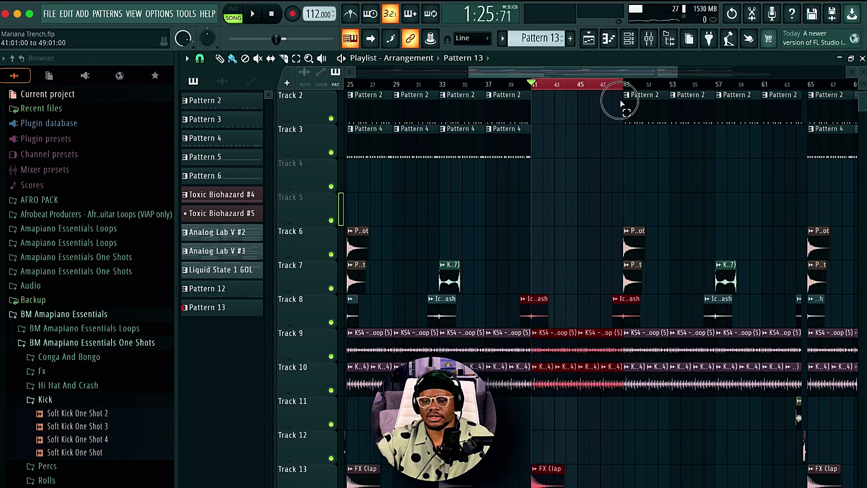
scroll(619, 211, "down", 5)
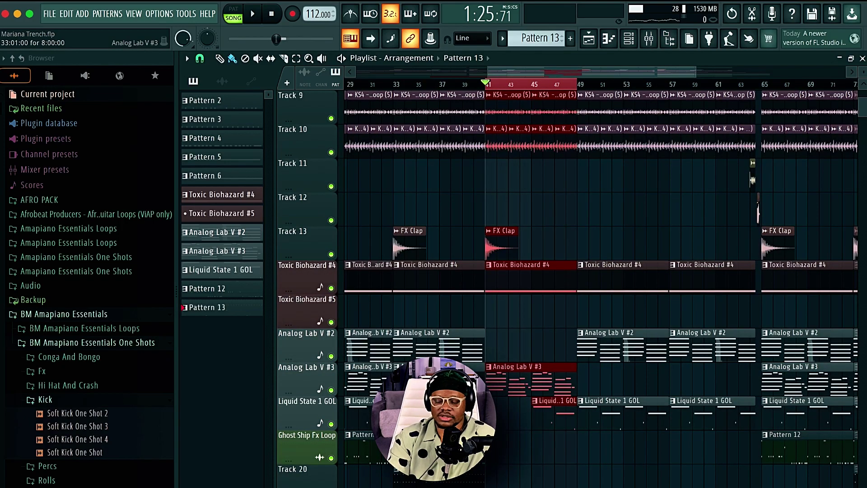
key("space")
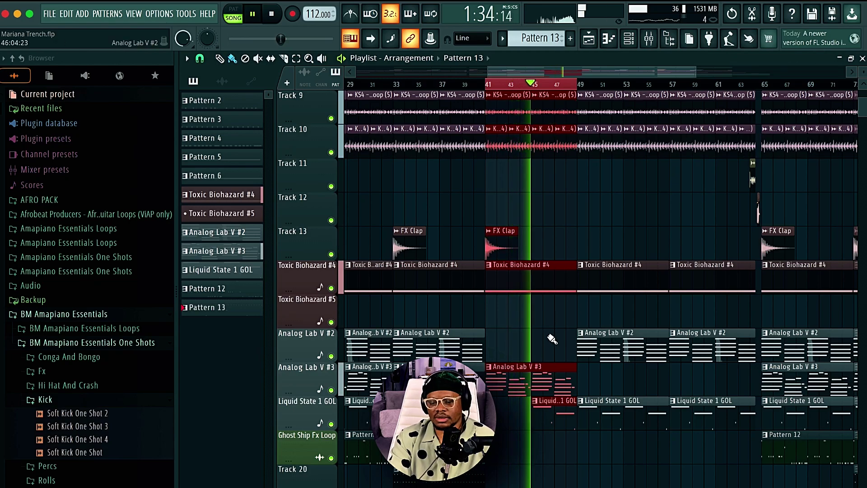
scroll(548, 339, "up", 6)
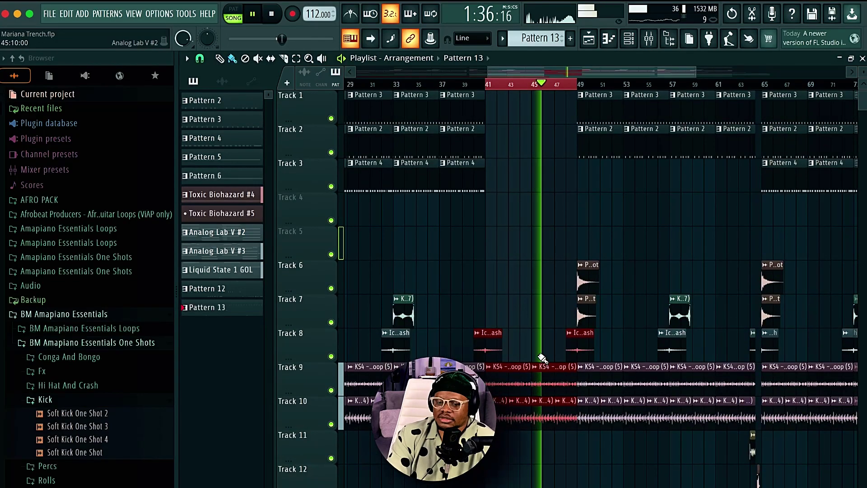
scroll(542, 357, "down", 6)
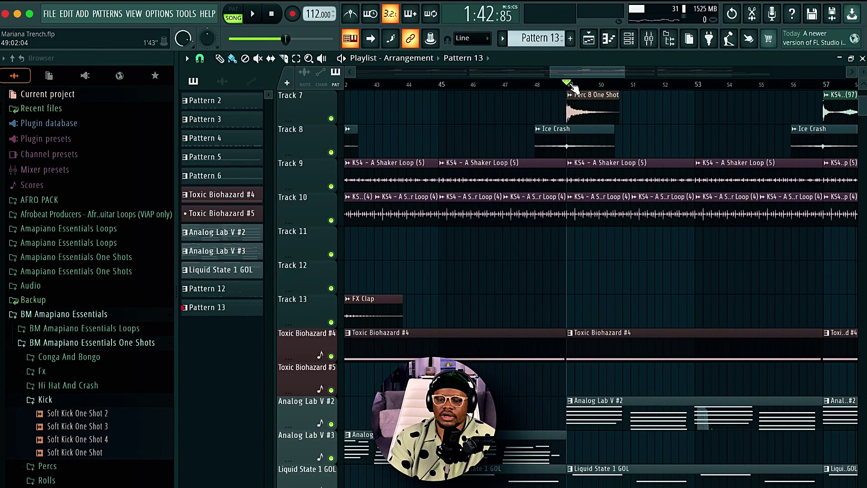
Step: Play the arrangement from bar 49, examine the tracks used in that section, and stop playback
scroll(573, 86, "down", 4)
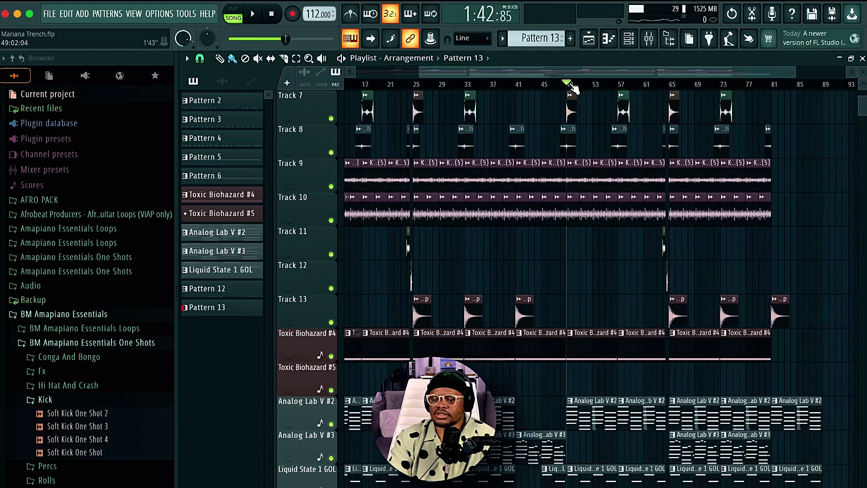
scroll(577, 92, "up", 3)
key("space")
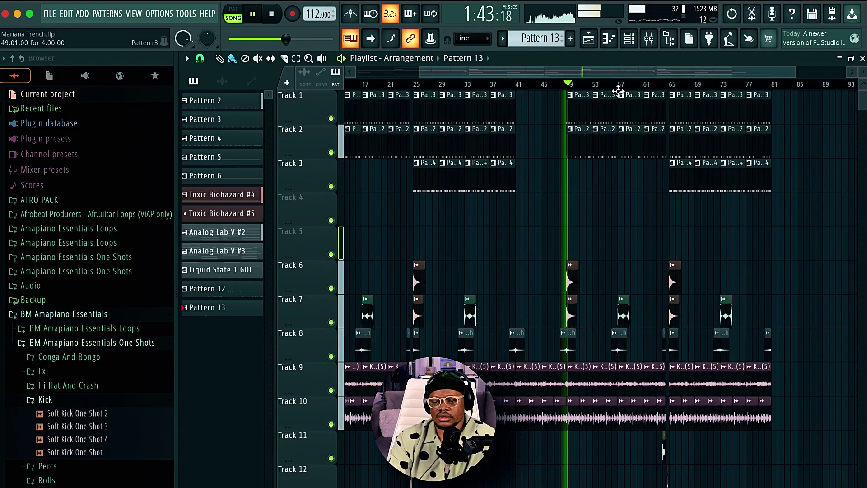
scroll(671, 222, "down", 6)
scroll(672, 222, "up", 2)
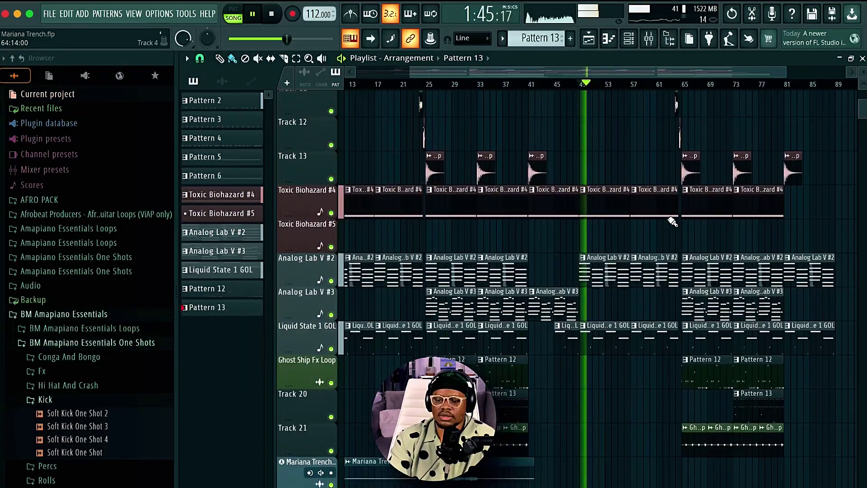
scroll(673, 220, "down", 2)
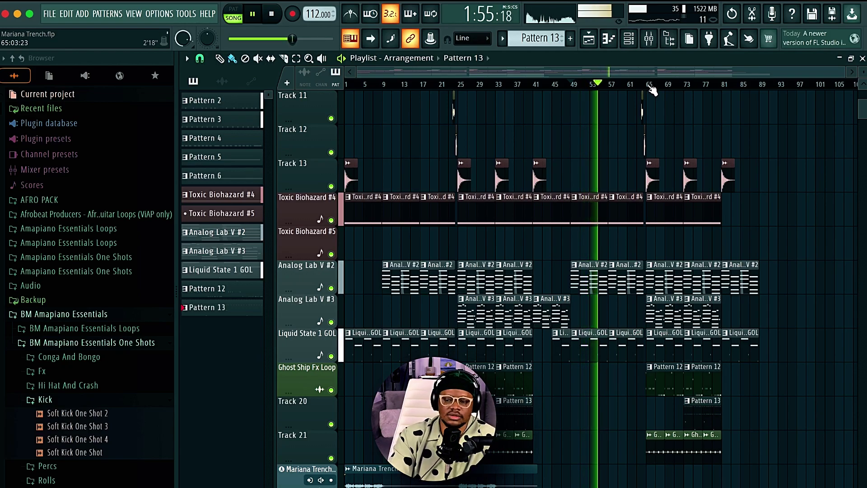
key("space")
Step: Audition the section starting at bar 65 and stop playback
left_click(650, 86)
key("space")
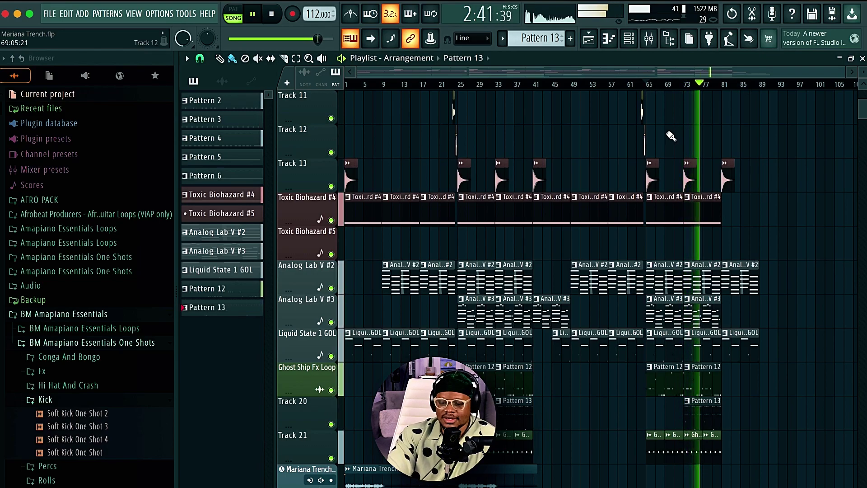
key("space")
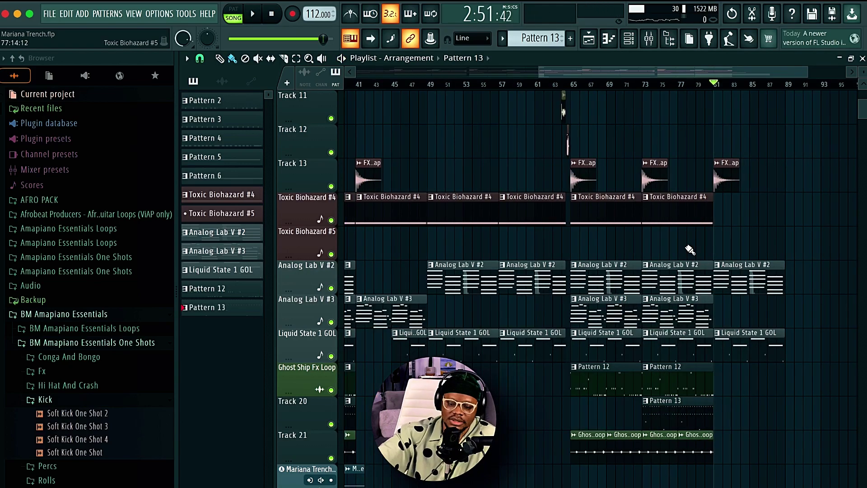
Step: Play the outro from bar 81 while checking its remaining tracks, stop playback, and view the whole arrangement from Track 1
key("space")
scroll(705, 244, "up", 5)
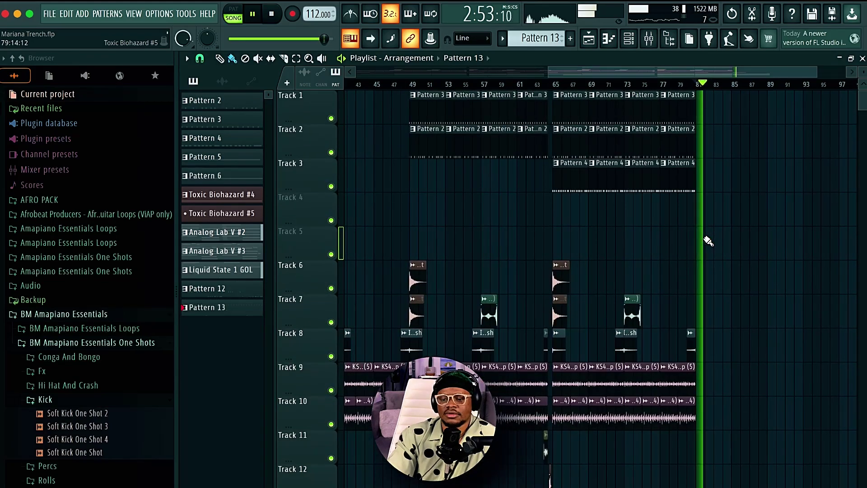
scroll(709, 241, "down", 6)
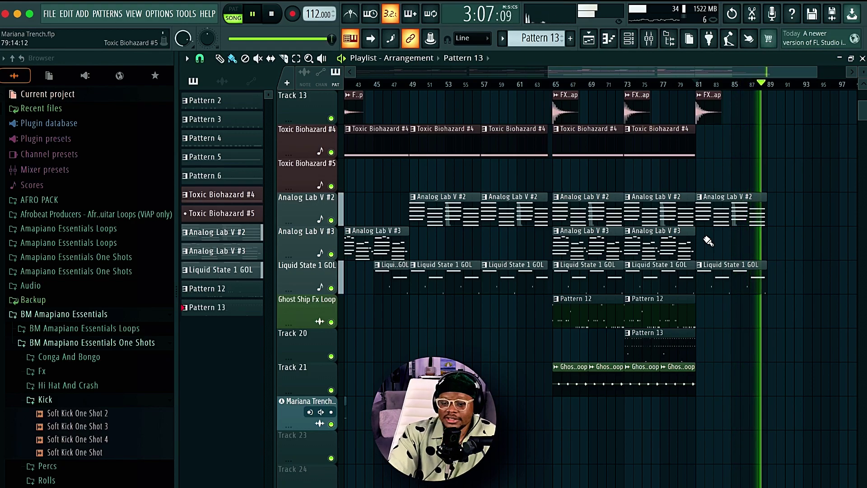
key("space")
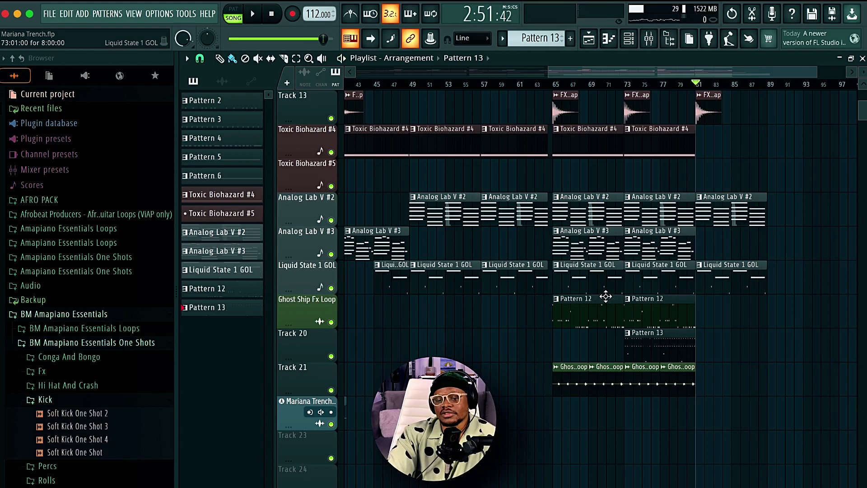
scroll(548, 309, "down", 5, "ctrl")
scroll(548, 312, "up", 8)
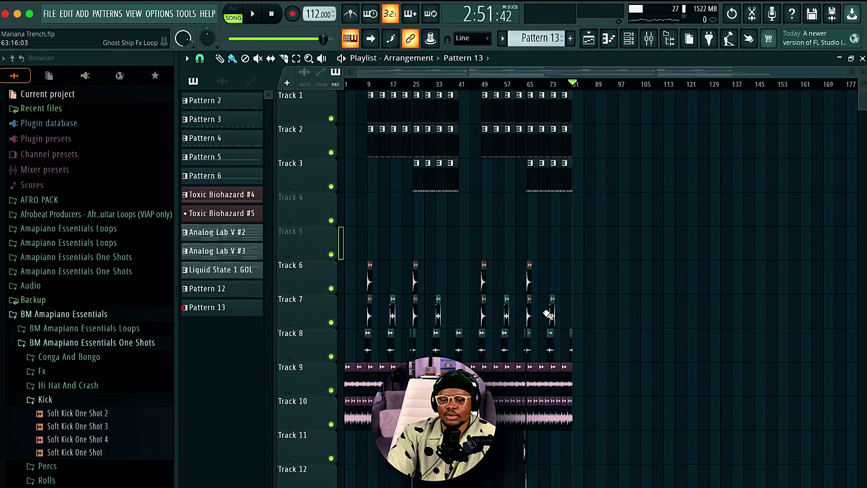